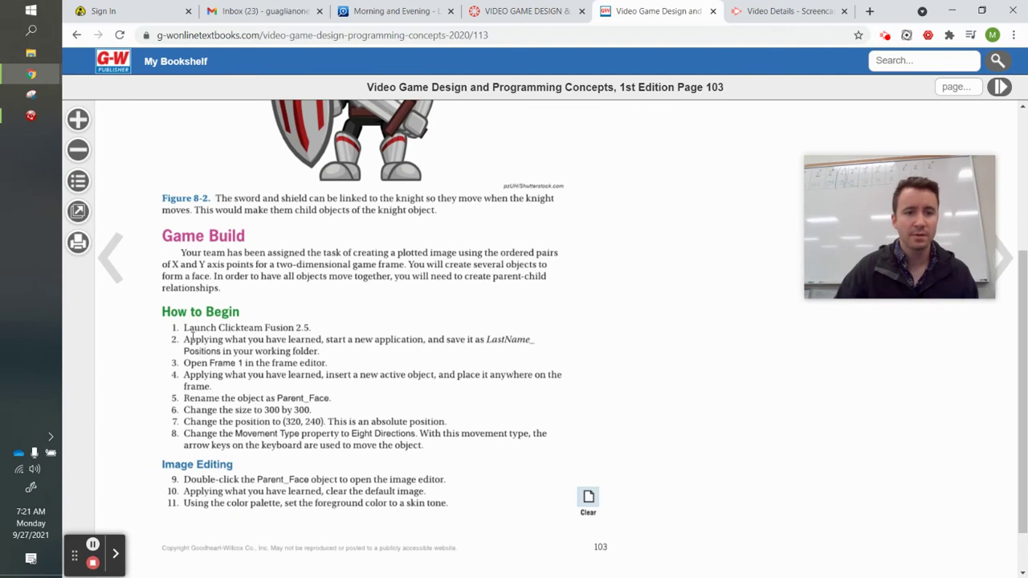
# Highlight the opening steps, 'LastName' and 'Positions' in step 2, then switch to Clickteam Fusion 2.5.
pyautogui.moveTo(217, 330); pyautogui.dragTo(317, 330)
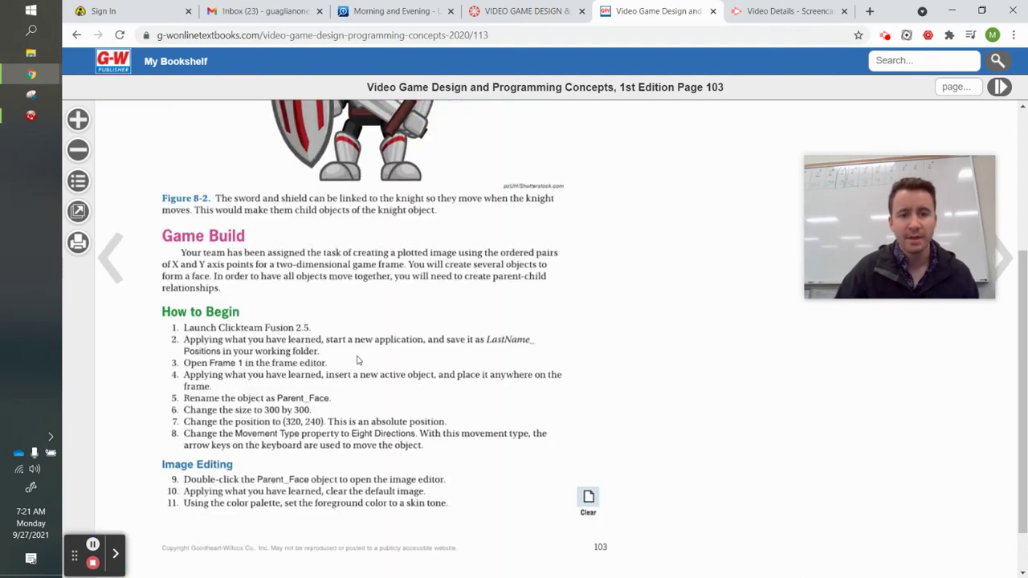
pyautogui.moveTo(487, 341); pyautogui.dragTo(528, 340)
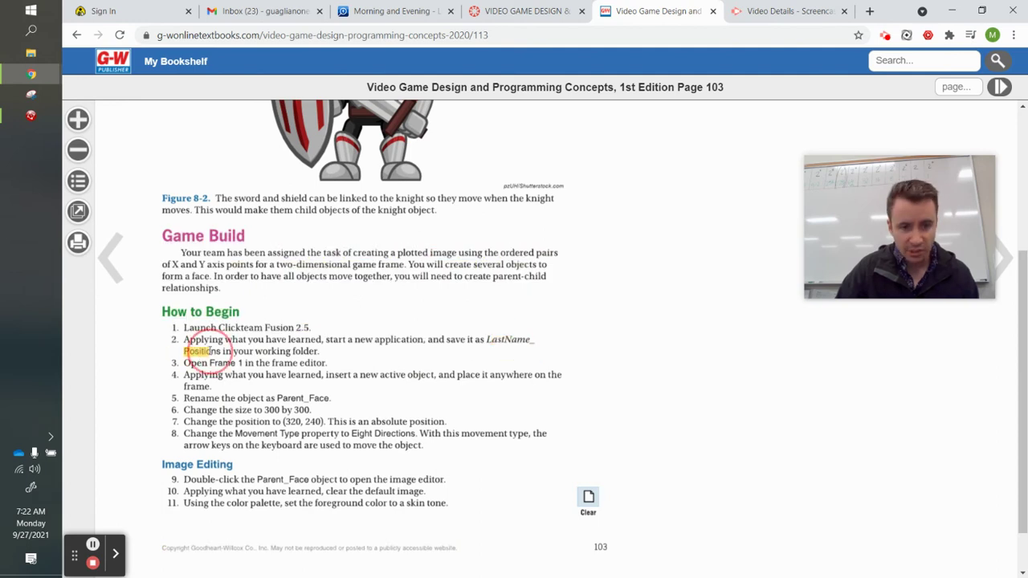
pyautogui.moveTo(184, 352); pyautogui.dragTo(241, 354)
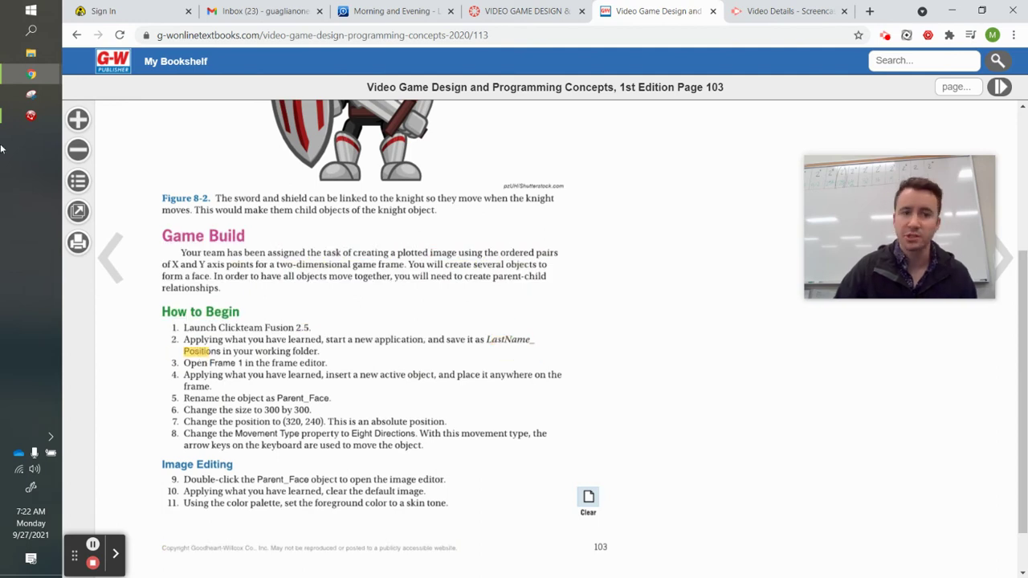
pyautogui.click(30, 117)
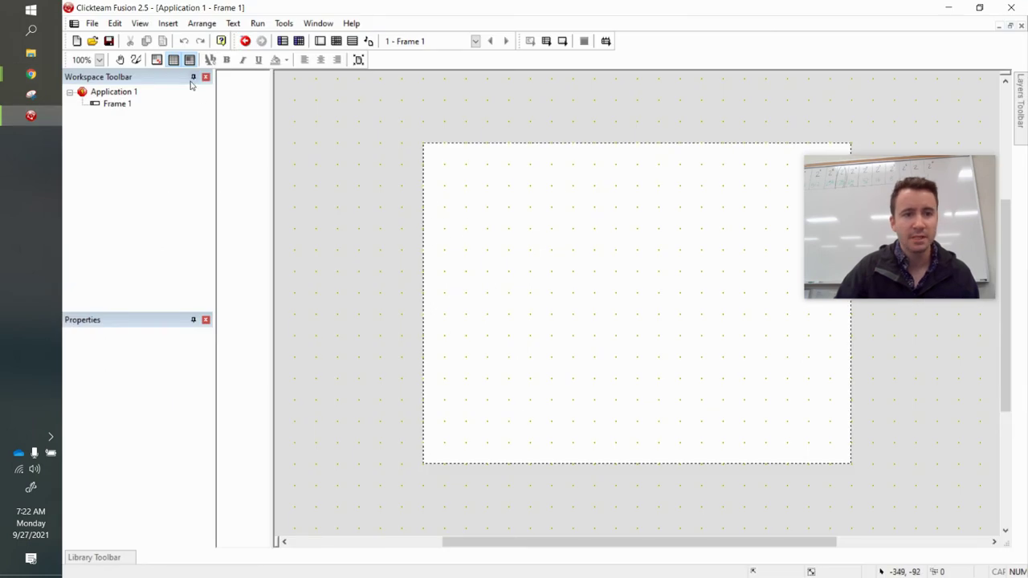
# Close Application 1 and create a new application from the File menu.
pyautogui.click(116, 94)
pyautogui.rightClick(116, 94)
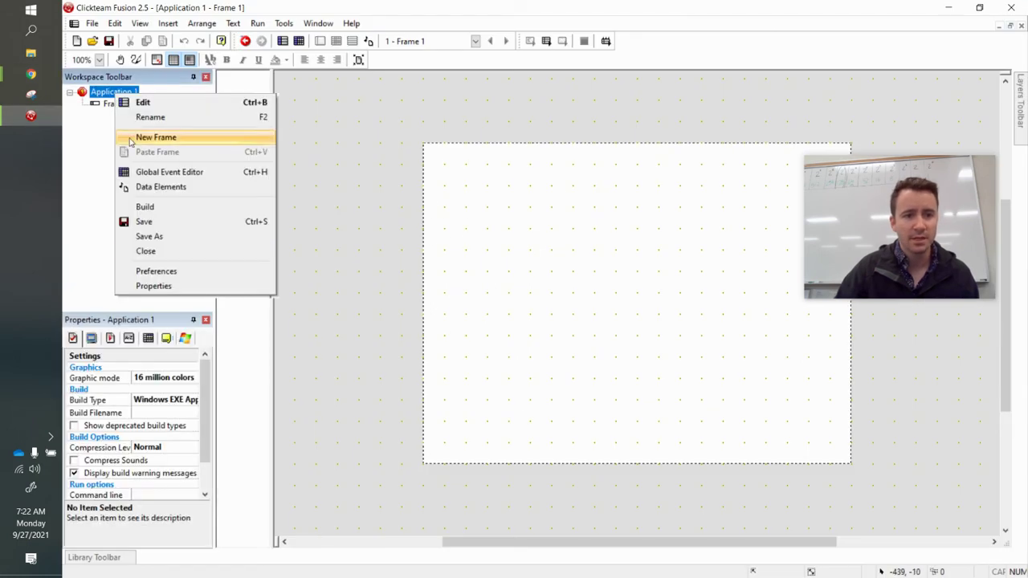
pyautogui.click(157, 252)
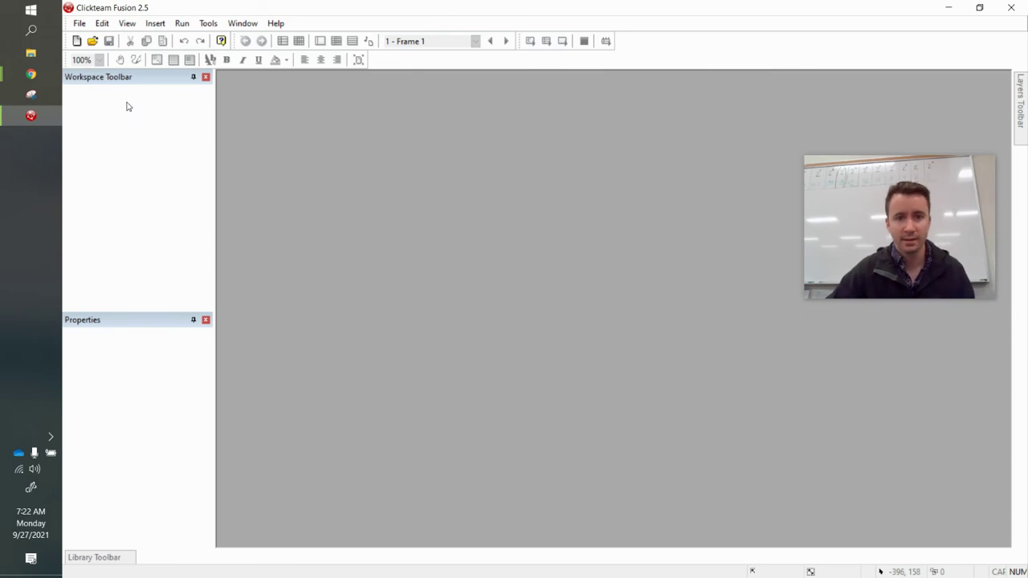
pyautogui.click(80, 23)
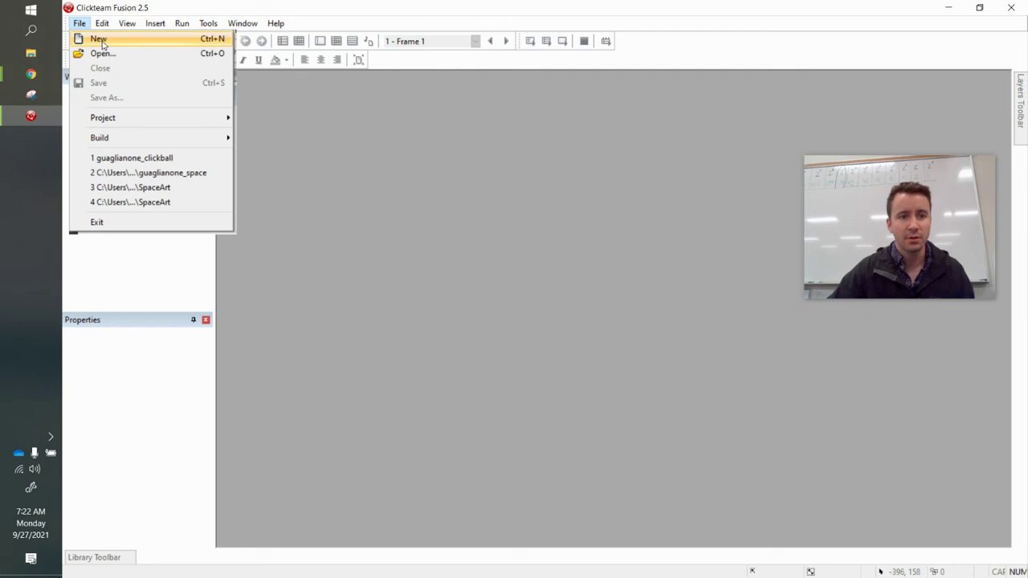
pyautogui.click(99, 39)
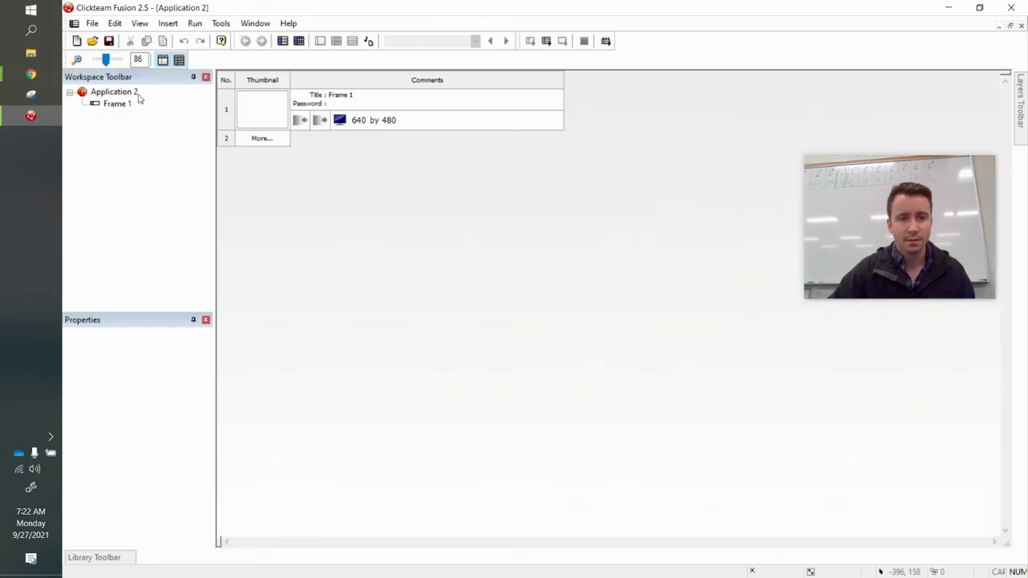
# Bring up Save As for the new application and move the dialog aside.
pyautogui.click(87, 28)
pyautogui.click(127, 97)
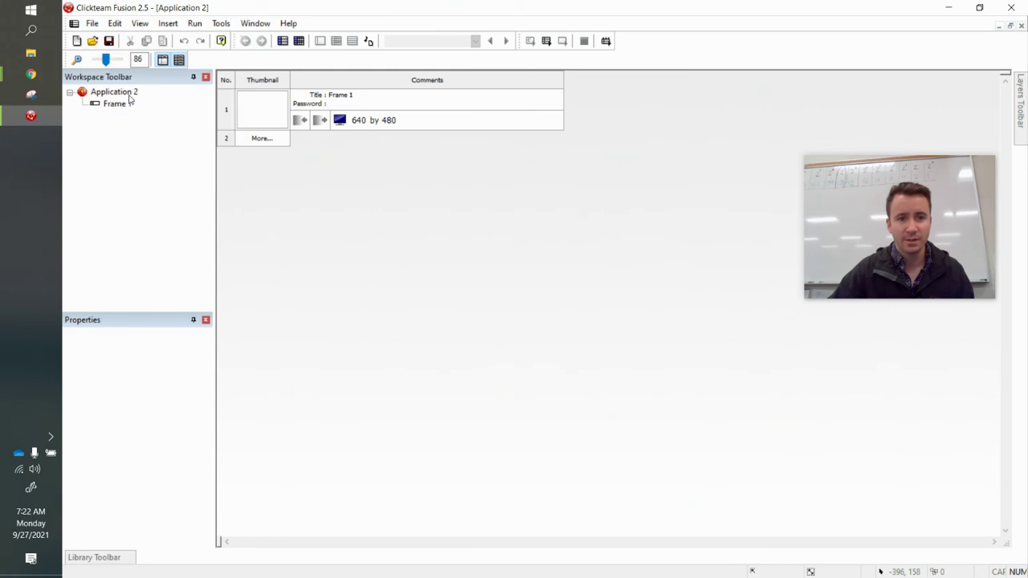
pyautogui.moveTo(543, 131); pyautogui.dragTo(441, 75)
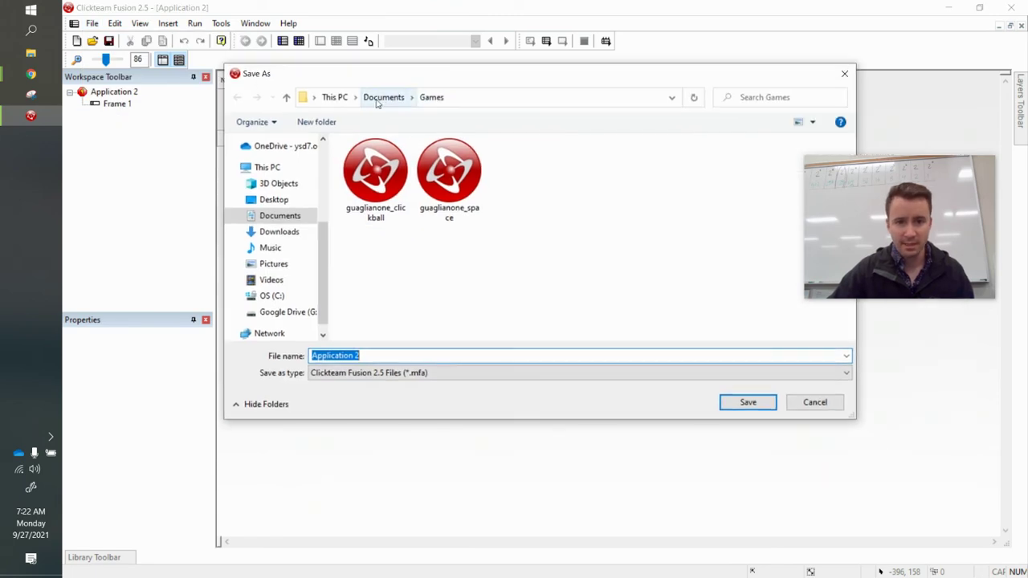
# Navigate the Save As dialog to the Documents\Games folder.
pyautogui.click(236, 167)
pyautogui.scroll(2, 245, 209)
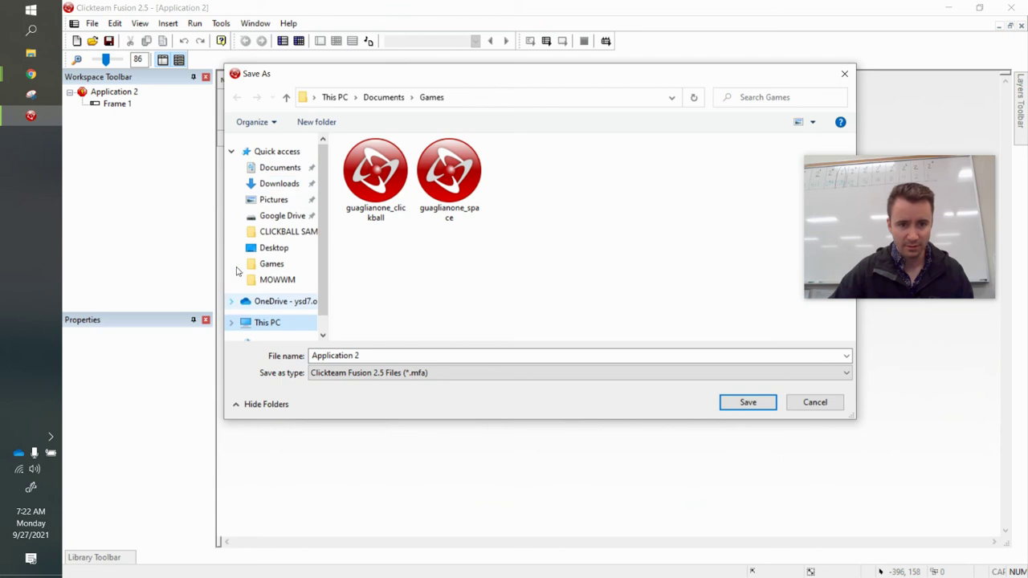
pyautogui.click(233, 152)
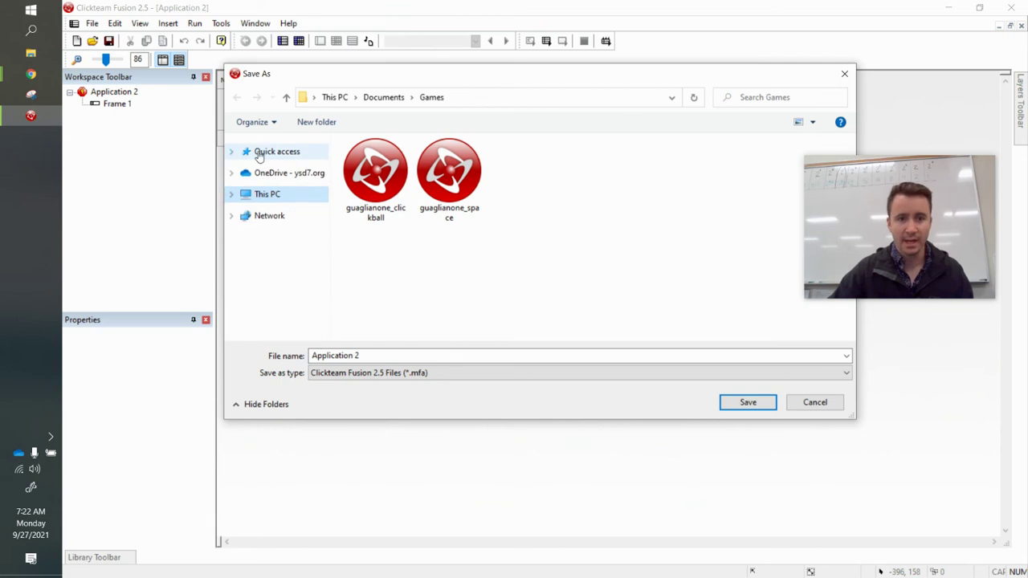
pyautogui.click(258, 155)
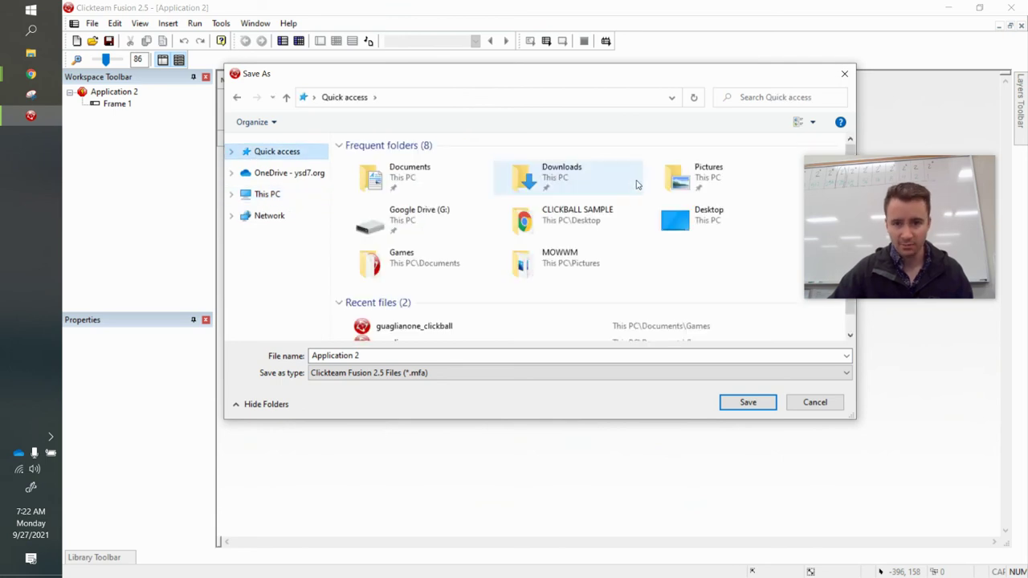
pyautogui.doubleClick(384, 181)
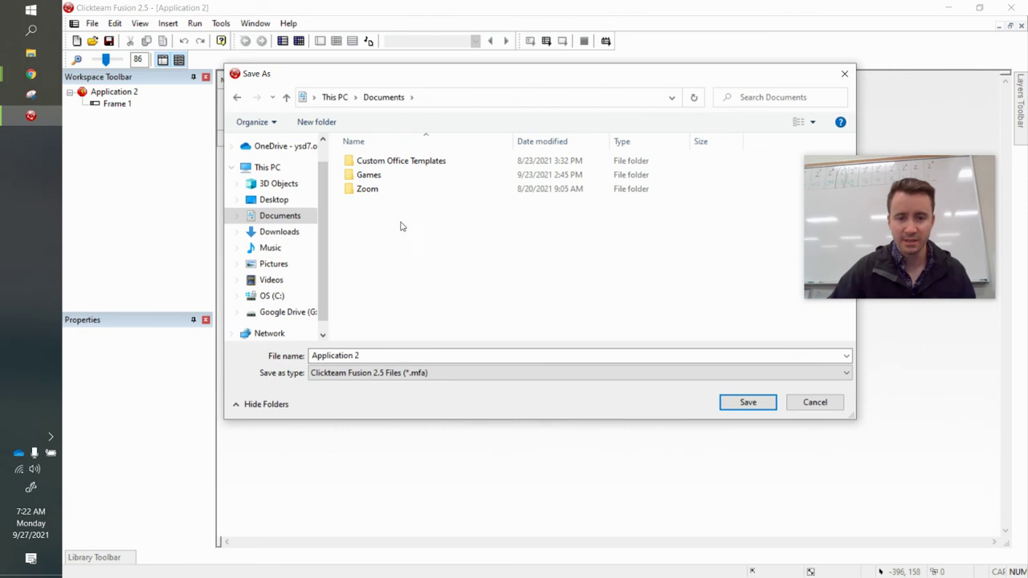
pyautogui.doubleClick(369, 175)
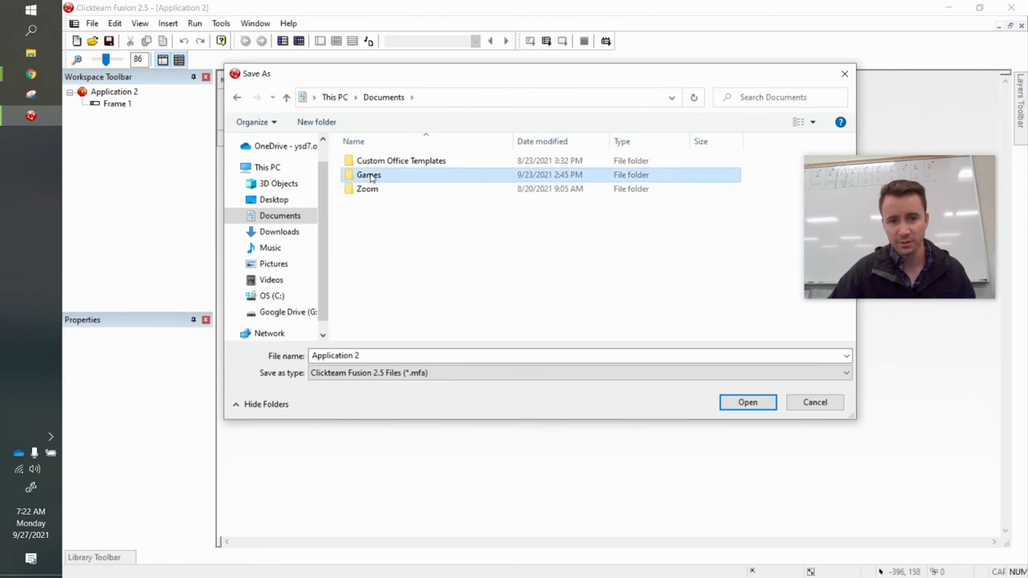
# Enter the student's last name followed by '_position' as the file name.
pyautogui.click(389, 355)
pyautogui.write('guaglinaone')
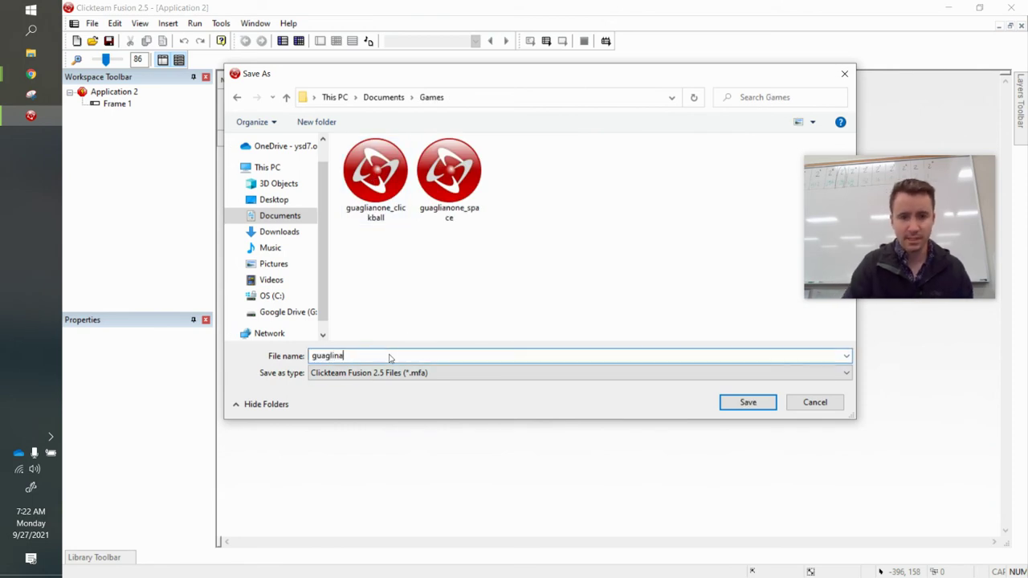
pyautogui.press('BackSpace')
pyautogui.press('BackSpace')
pyautogui.press('BackSpace')
pyautogui.press('BackSpace')
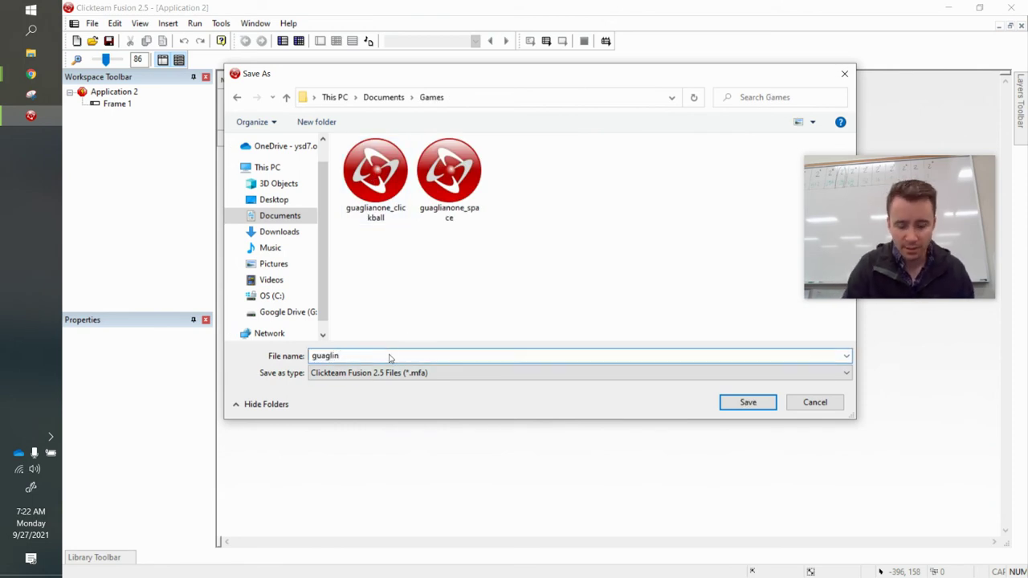
pyautogui.write('one_')
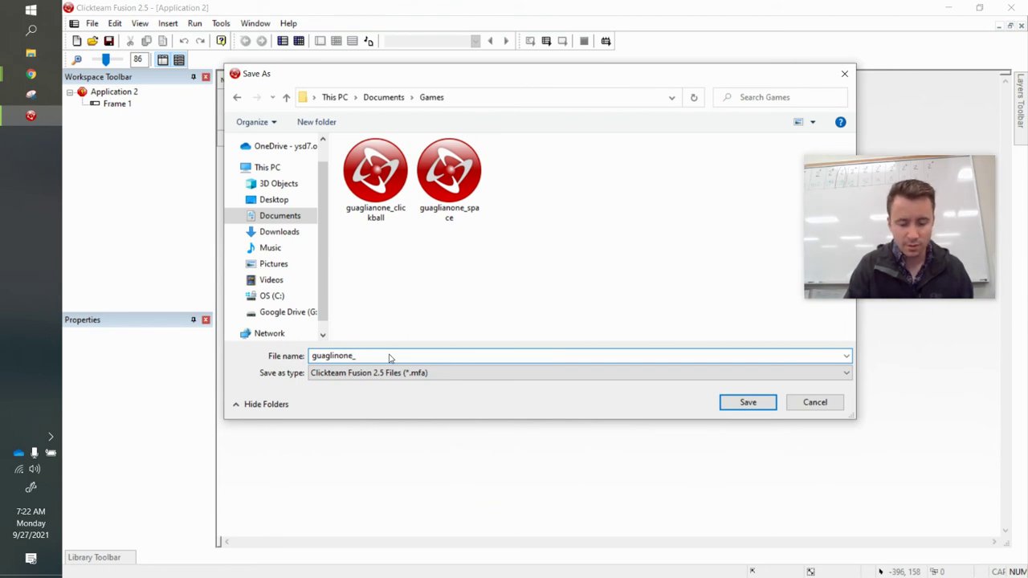
pyautogui.write('positions')
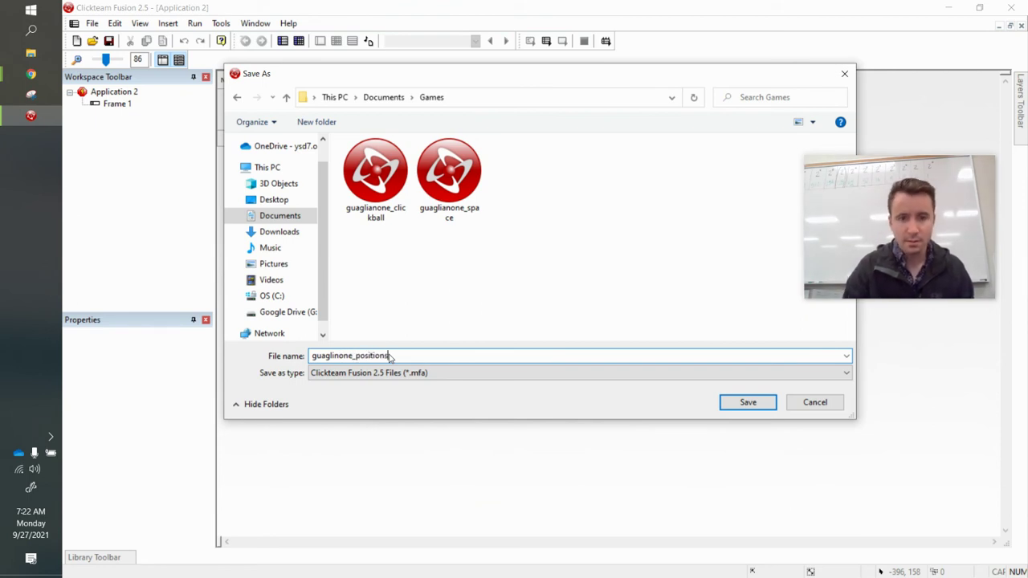
pyautogui.click(746, 406)
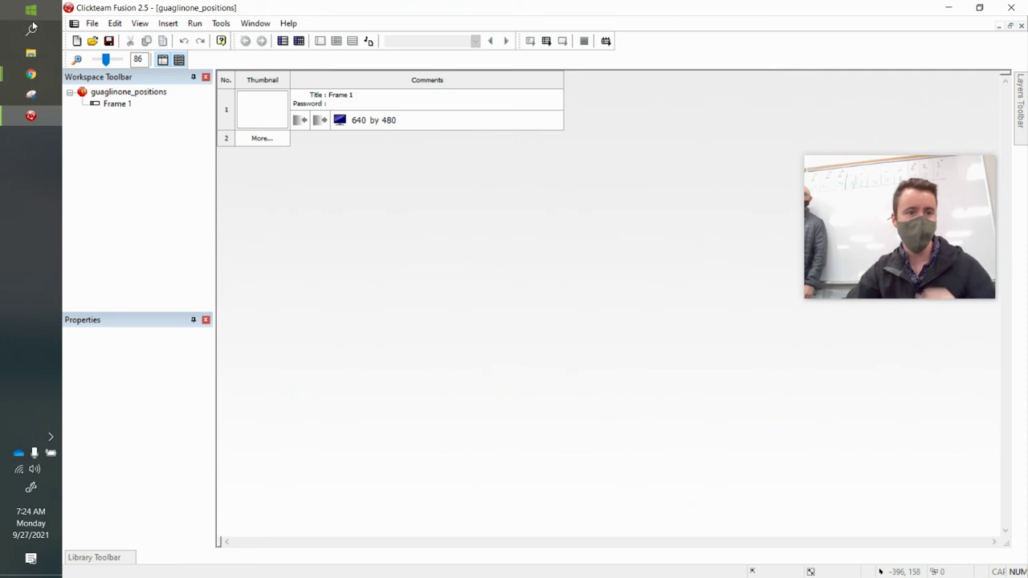
# Bring textbook page 103 back to the front in Chrome.
pyautogui.click(31, 94)
pyautogui.moveTo(32, 74)
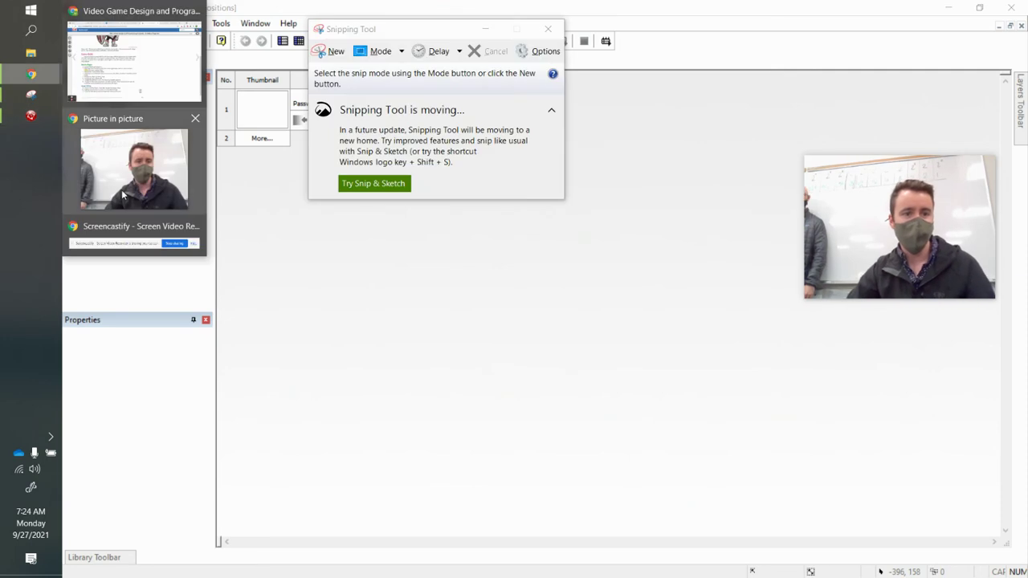
pyautogui.click(137, 81)
pyautogui.click(93, 544)
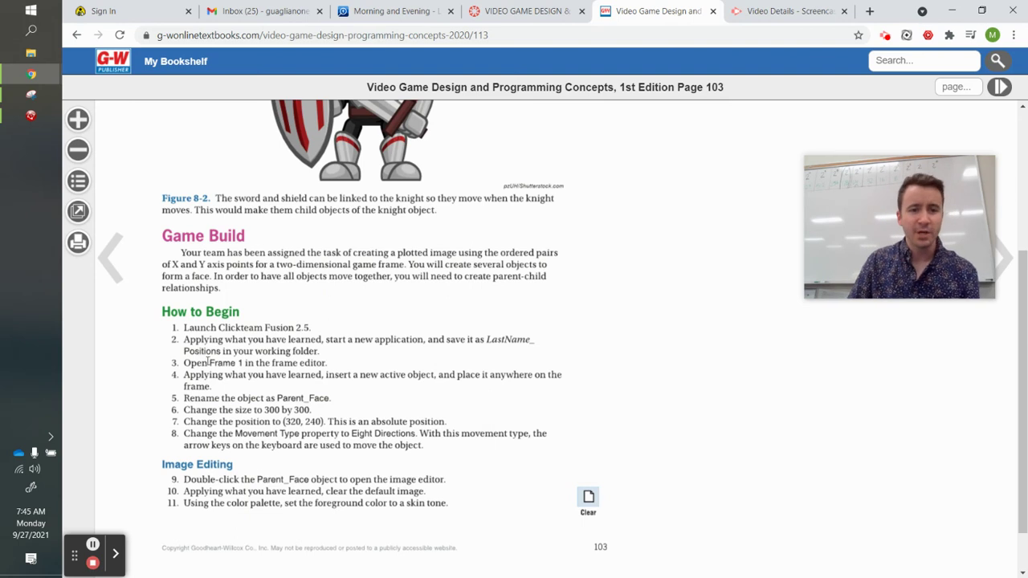
# Highlight 'Frame 1', 'active object' and 'Parent_Face' in steps 3–5.
pyautogui.moveTo(208, 362); pyautogui.dragTo(244, 363)
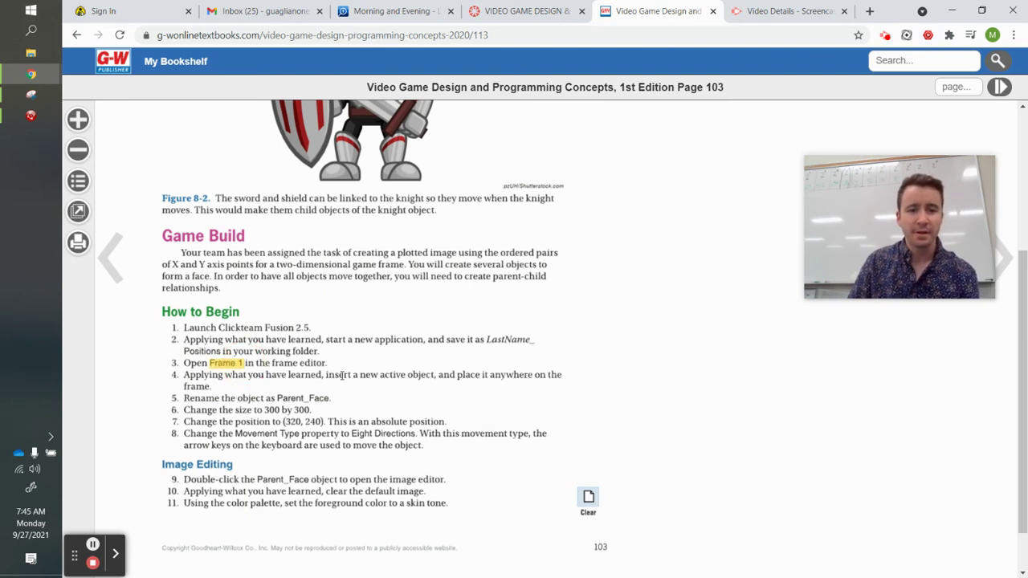
pyautogui.moveTo(326, 375); pyautogui.dragTo(425, 376)
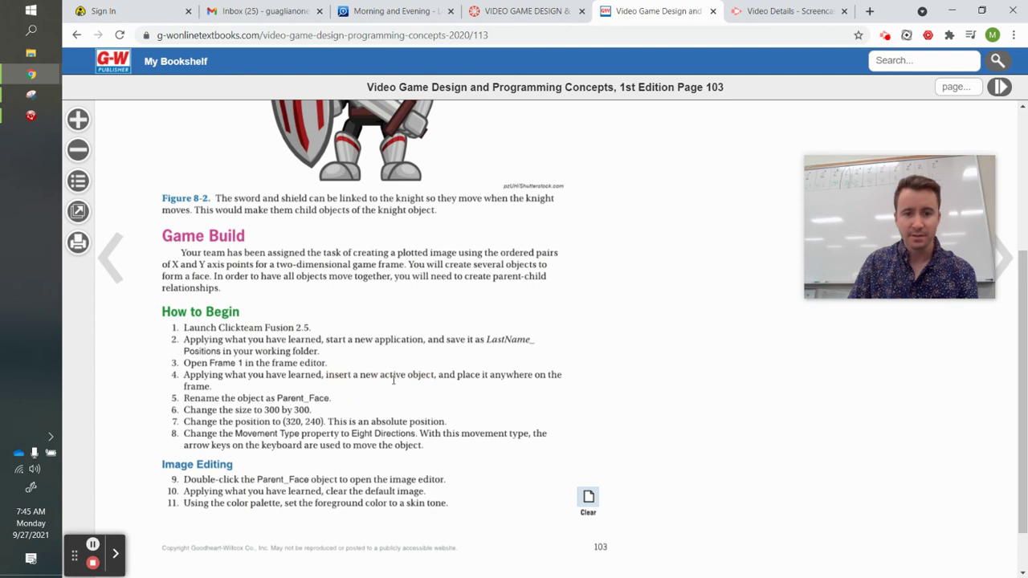
pyautogui.moveTo(377, 375); pyautogui.dragTo(432, 377)
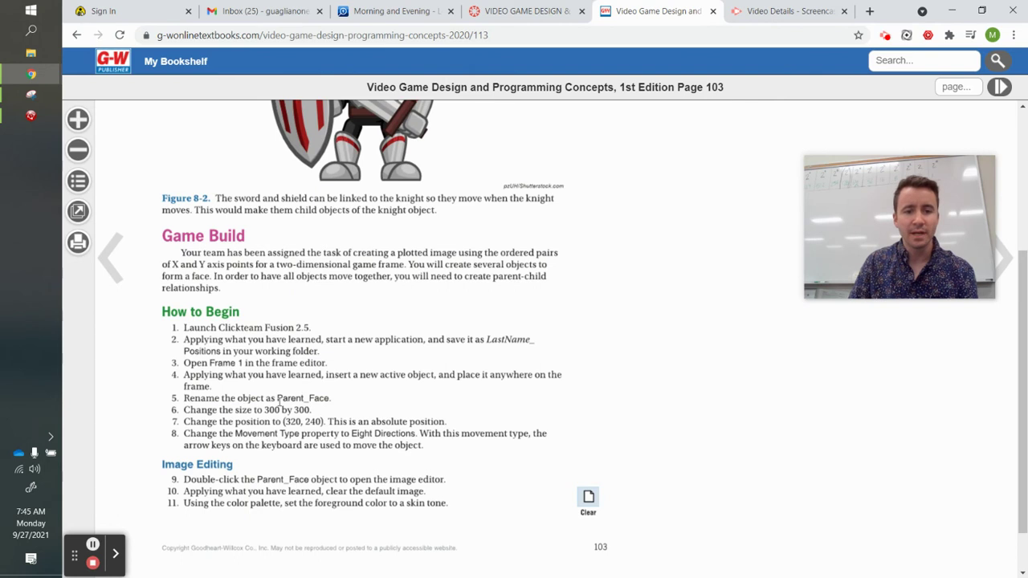
pyautogui.moveTo(278, 399); pyautogui.dragTo(331, 399)
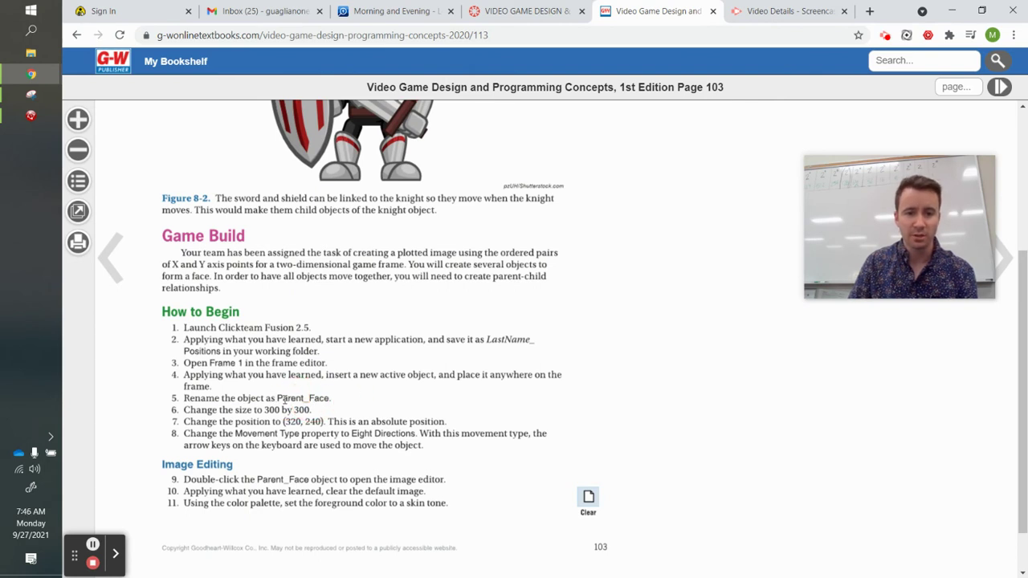
# Return to Fusion and open Frame 1 in the frame editor.
pyautogui.click(30, 116)
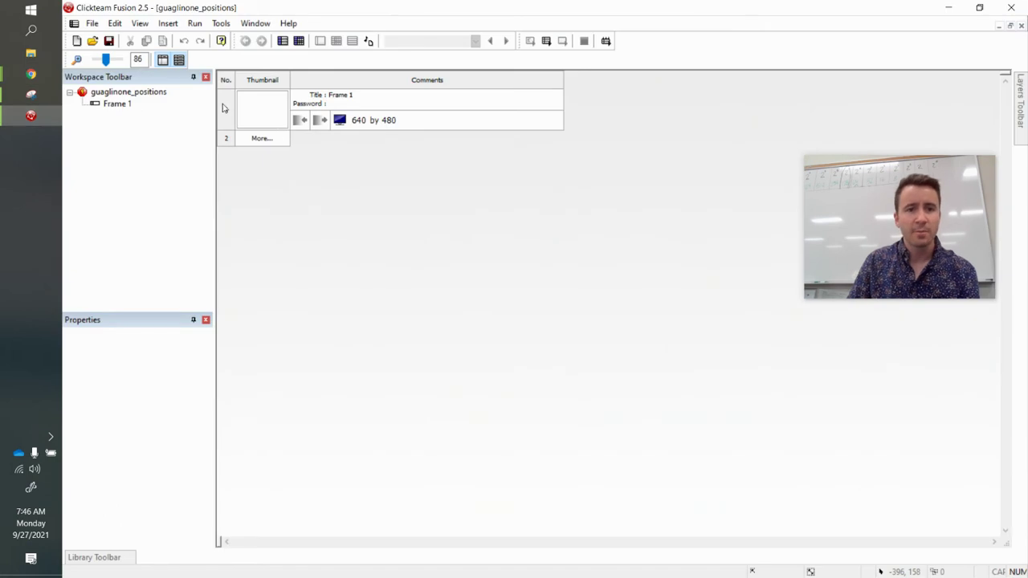
pyautogui.click(99, 109)
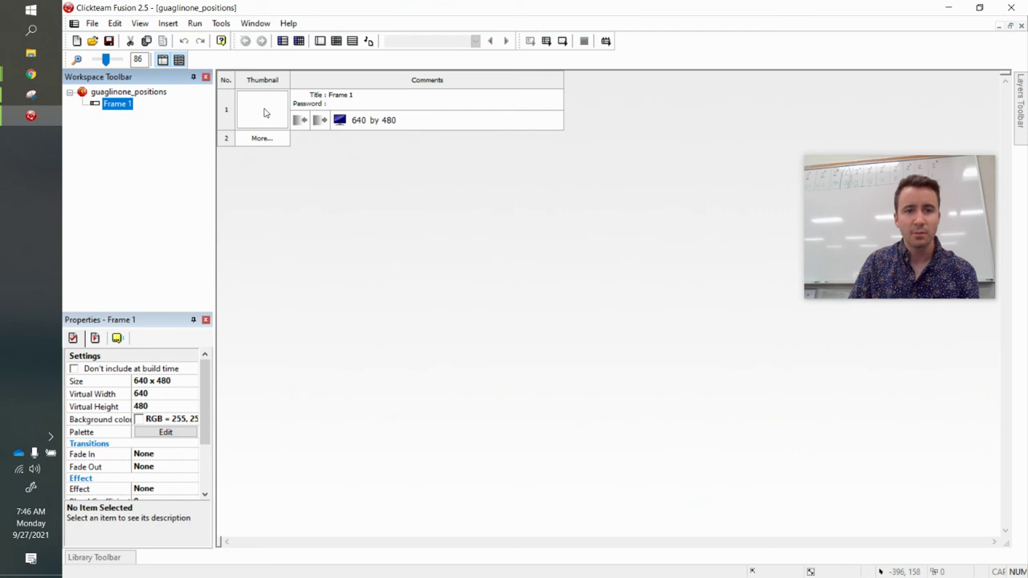
pyautogui.doubleClick(94, 107)
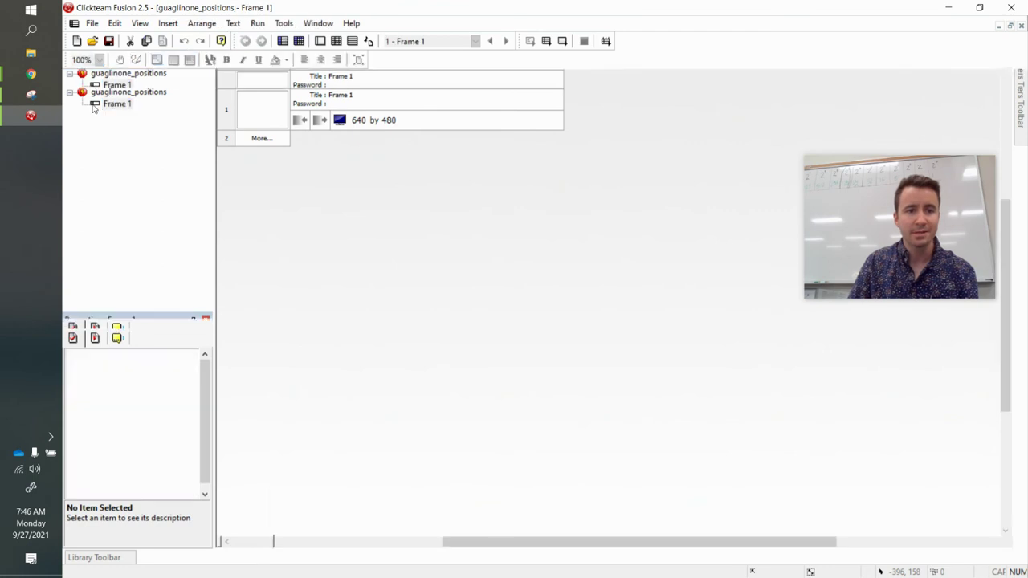
# Insert a new Active object, found by searching 'act', near the frame's upper left.
pyautogui.click(177, 25)
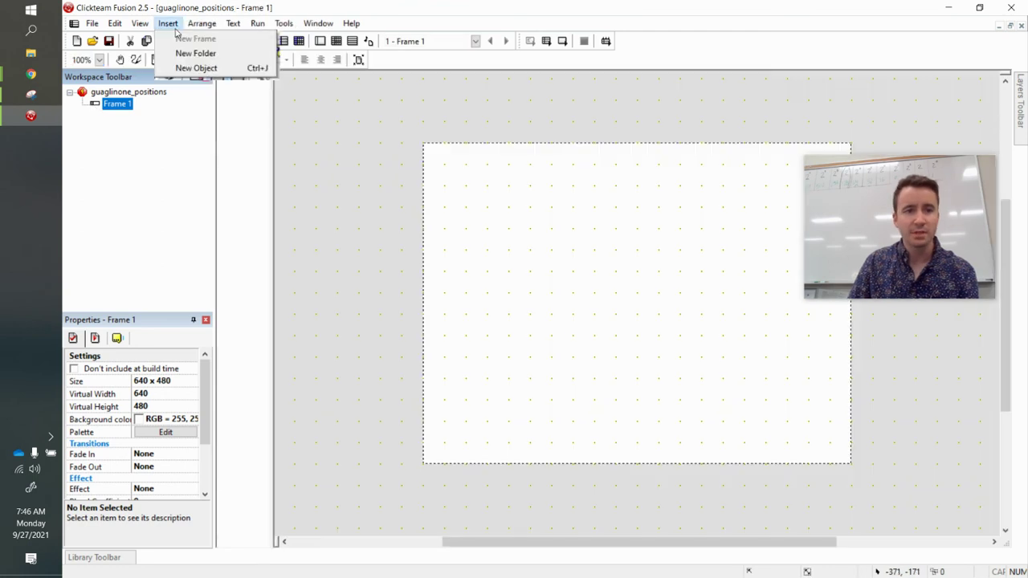
pyautogui.click(211, 69)
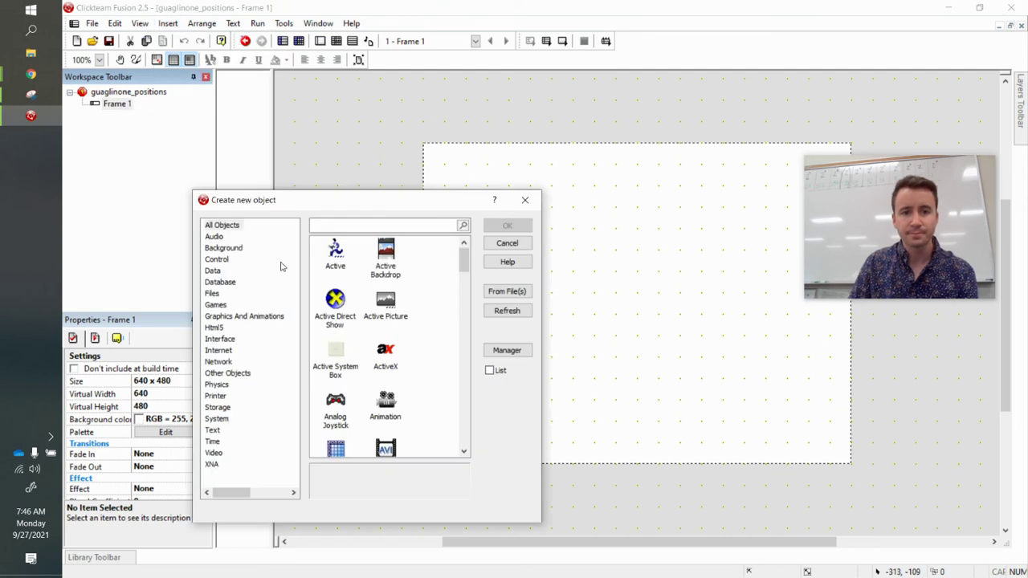
pyautogui.click(336, 252)
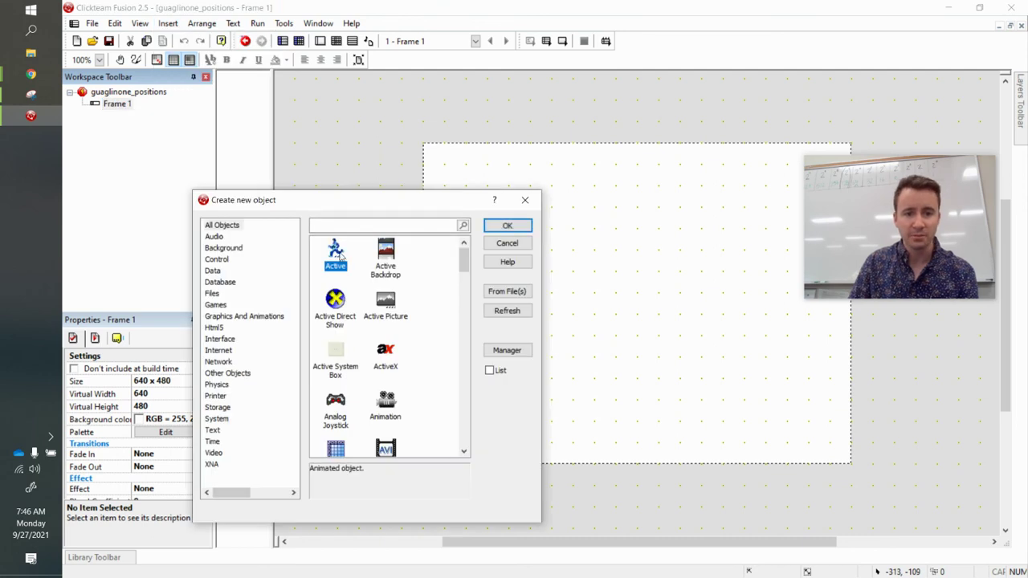
pyautogui.click(216, 227)
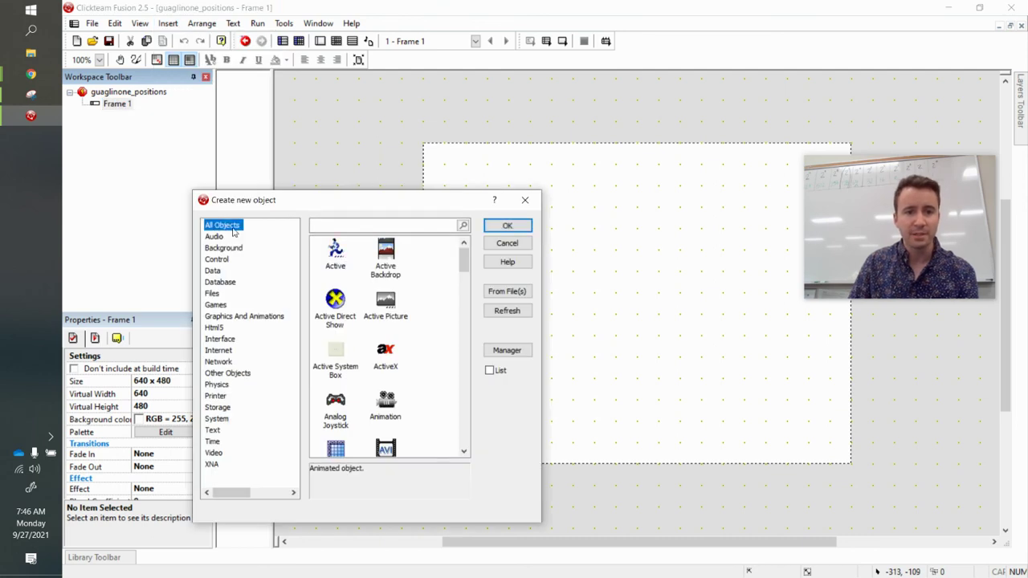
pyautogui.click(386, 225)
pyautogui.write('act')
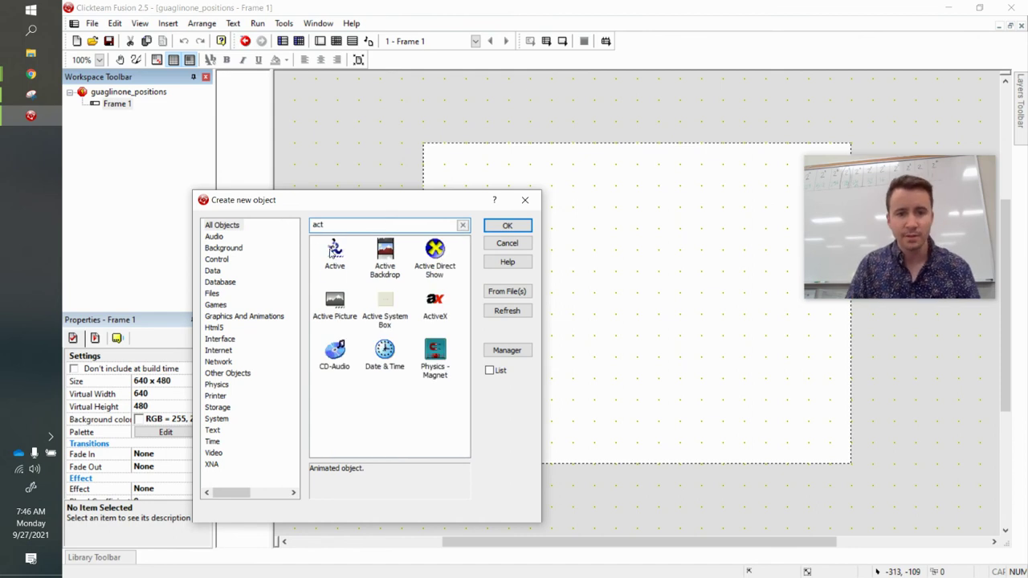
pyautogui.click(334, 252)
pyautogui.doubleClick(335, 249)
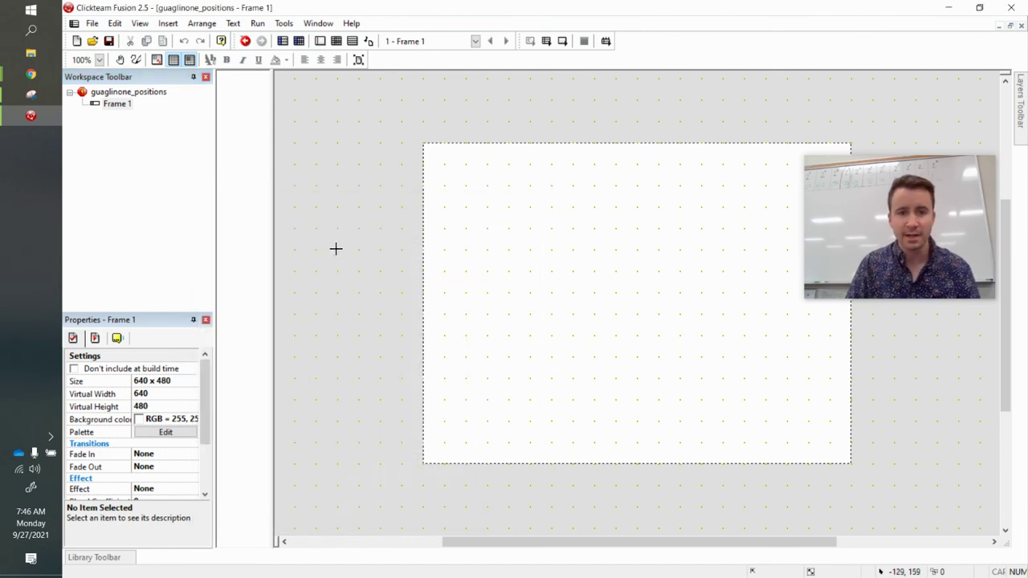
pyautogui.click(509, 185)
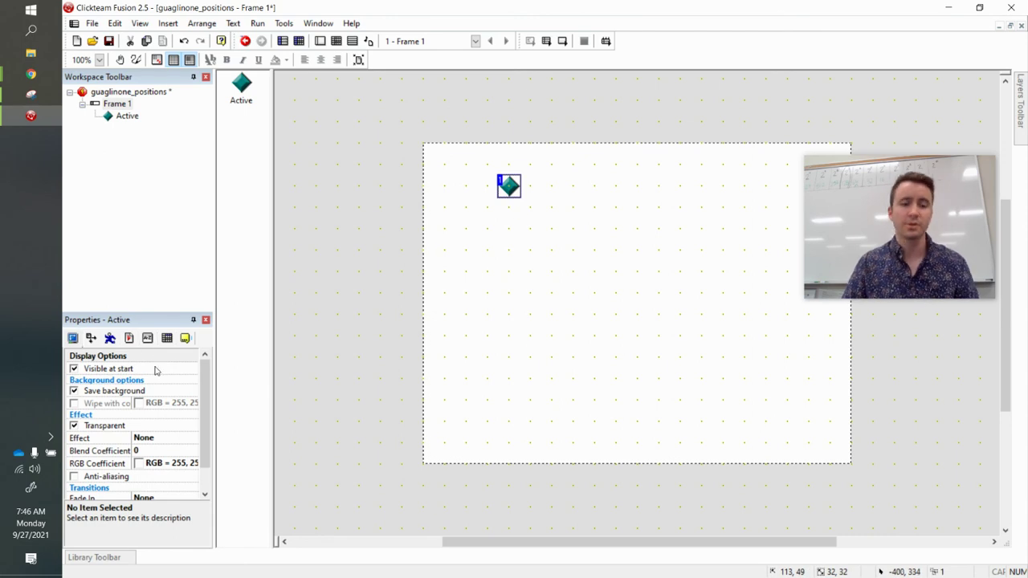
pyautogui.click(185, 338)
# Rename the Active object to 'Parent_face' after checking the textbook for the name.
pyautogui.click(172, 367)
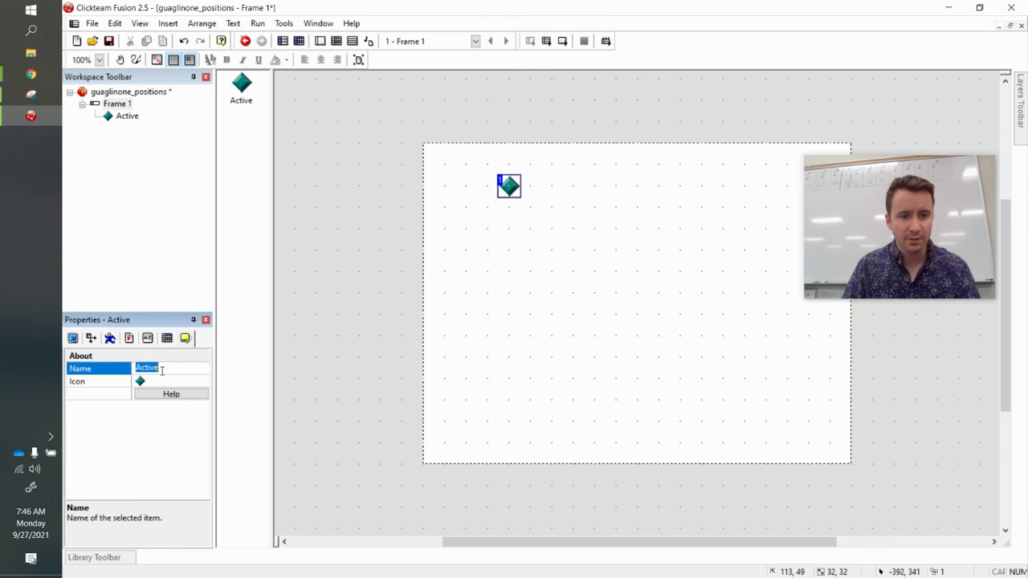
pyautogui.write('Ob')
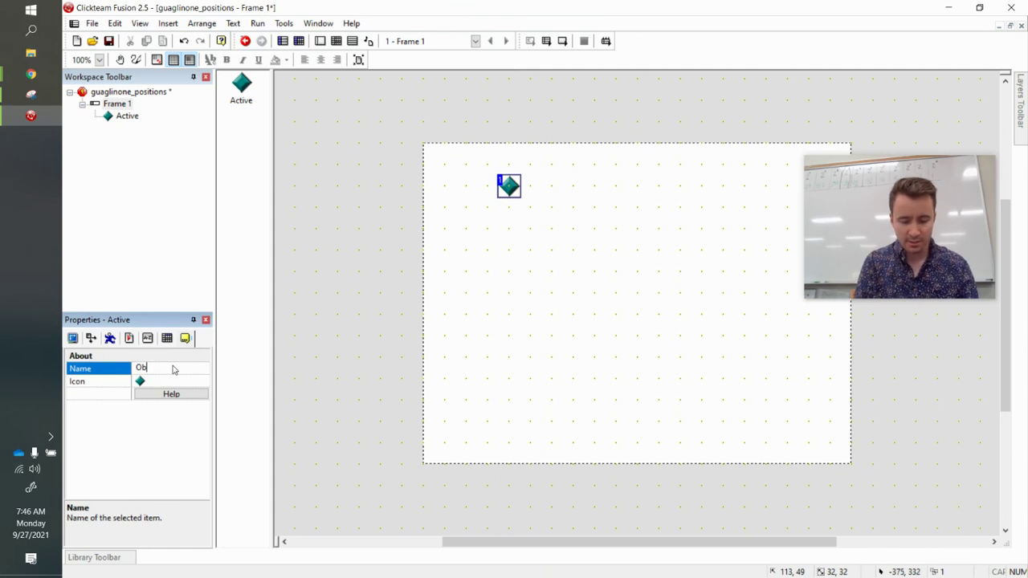
pyautogui.write('ject_Par')
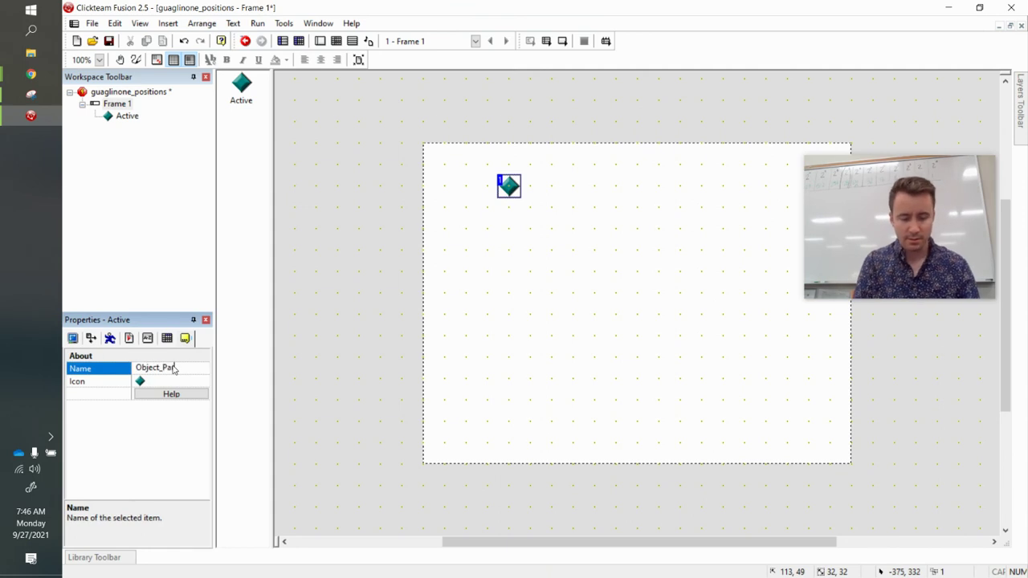
pyautogui.write('ent')
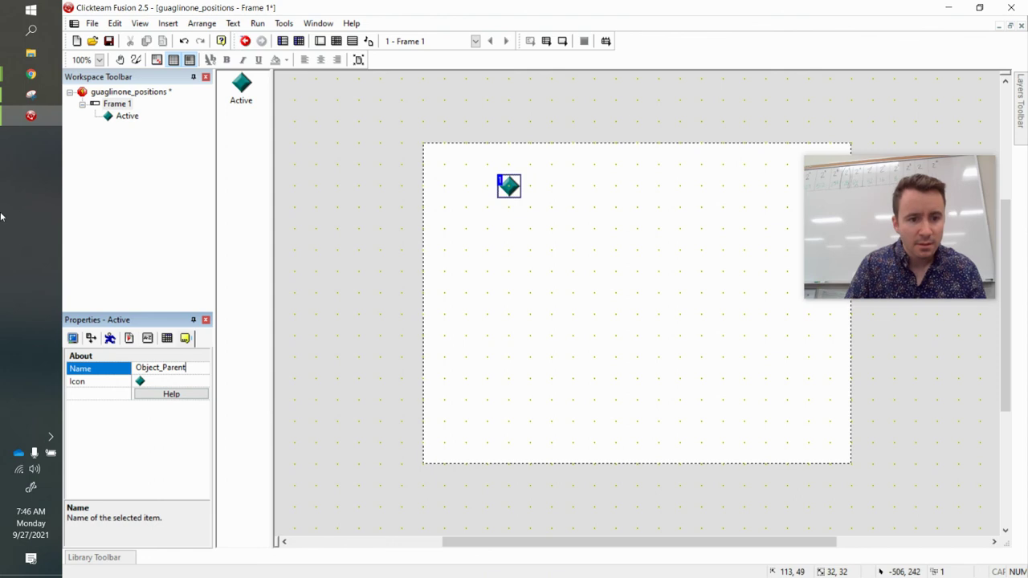
pyautogui.click(30, 98)
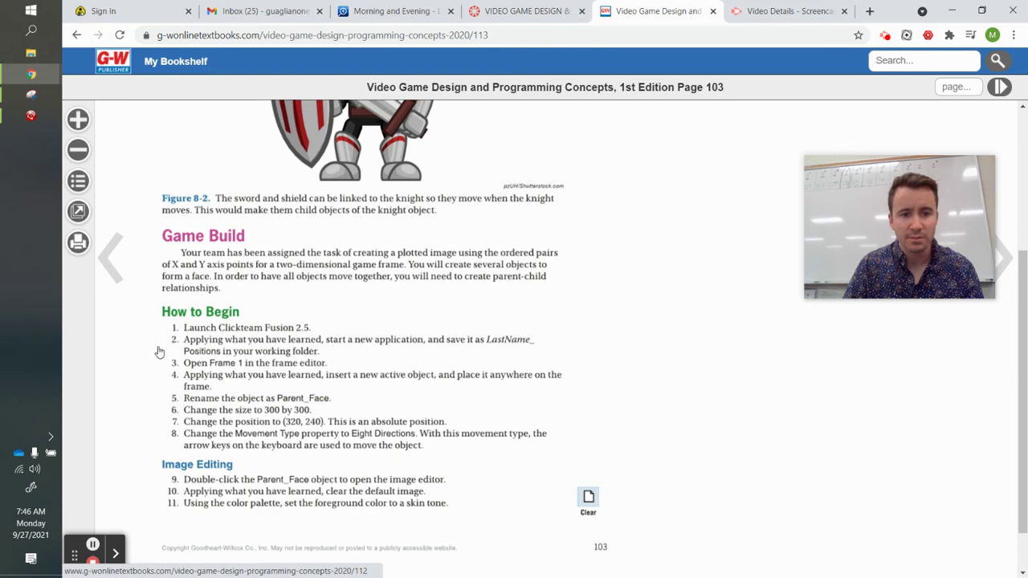
pyautogui.click(30, 116)
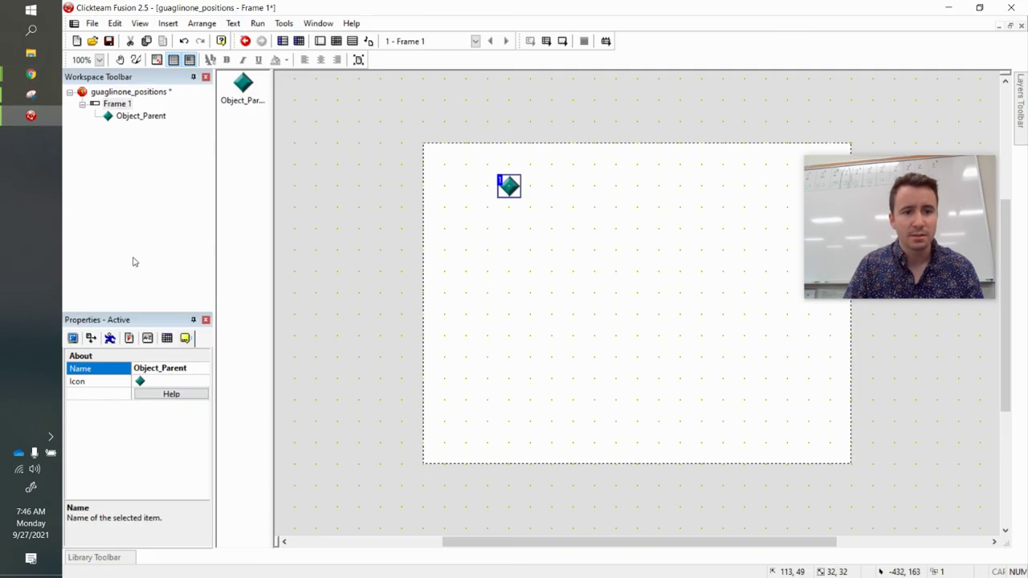
pyautogui.click(169, 367)
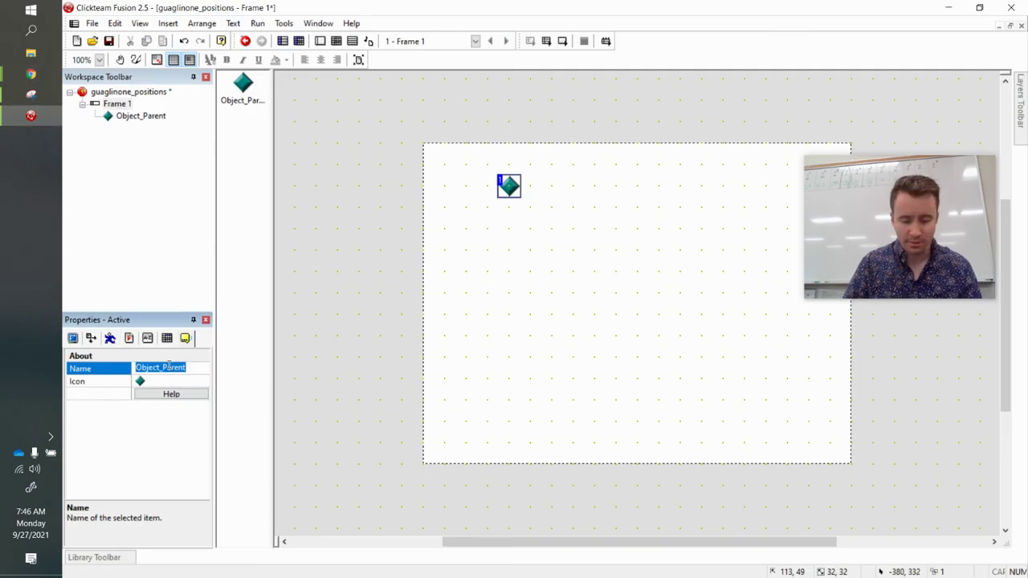
pyautogui.write('Parent_face')
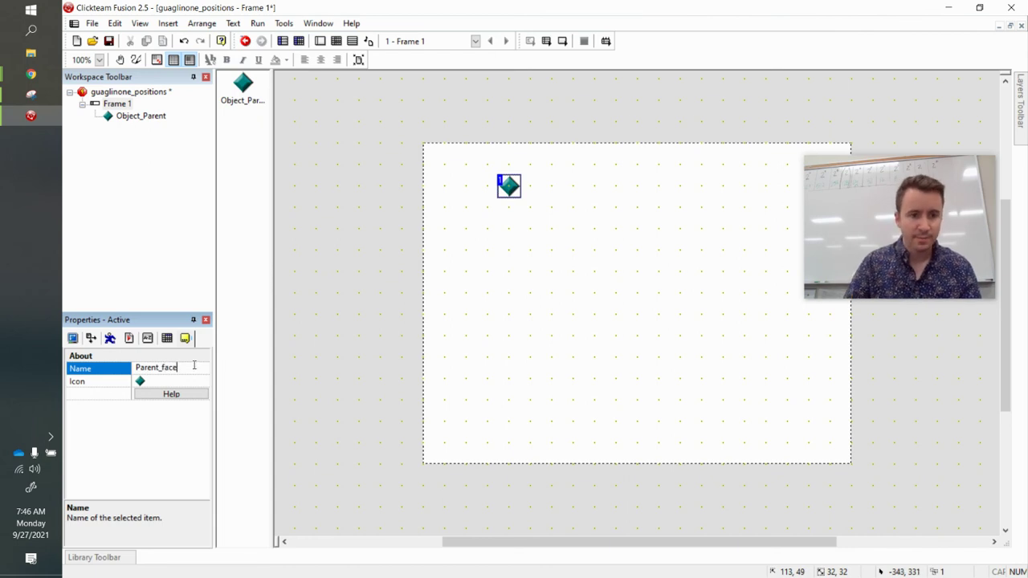
pyautogui.press('Return')
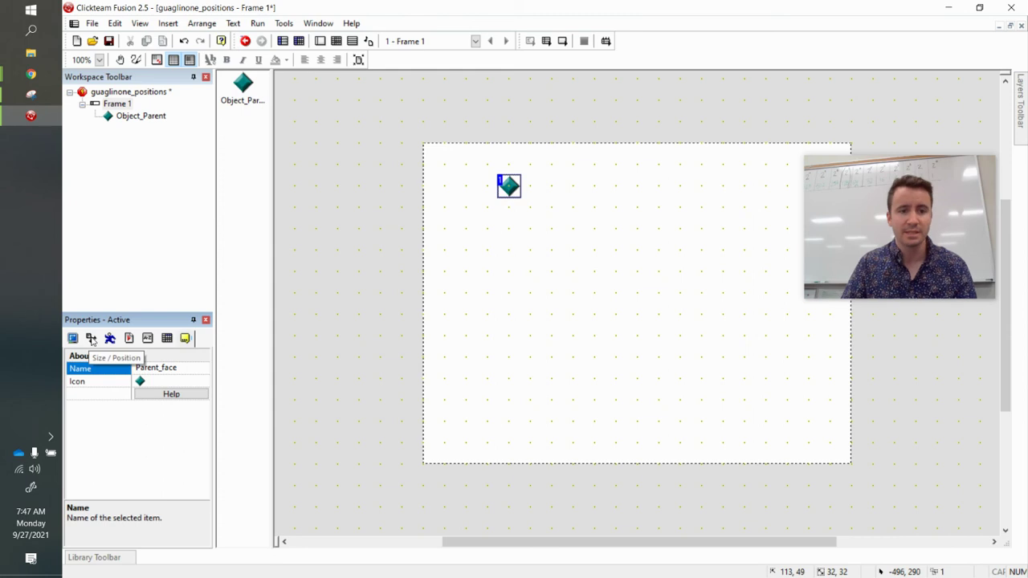
pyautogui.click(92, 338)
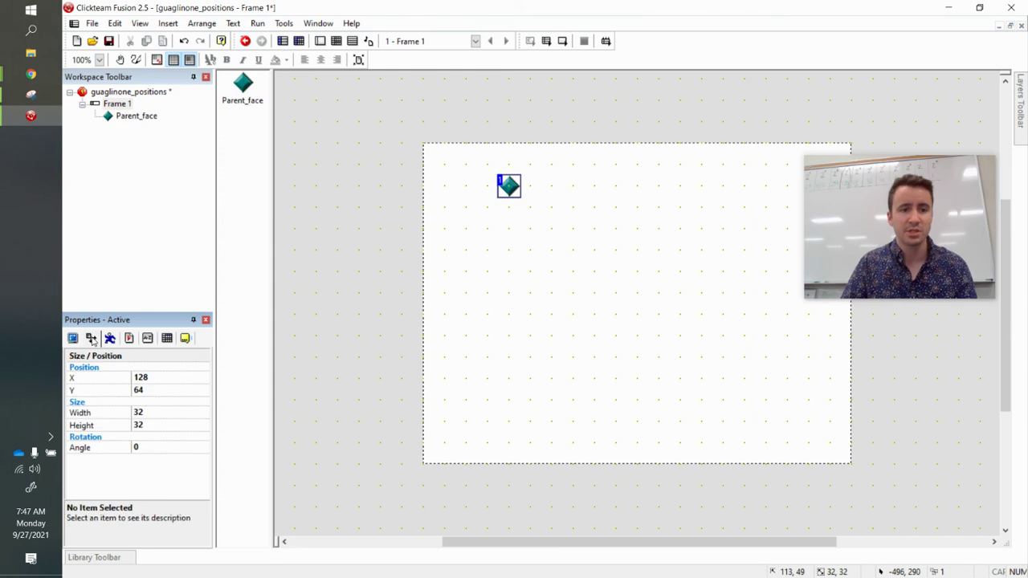
# Set Parent_face's Width and Height to 300 pixels each.
pyautogui.click(157, 412)
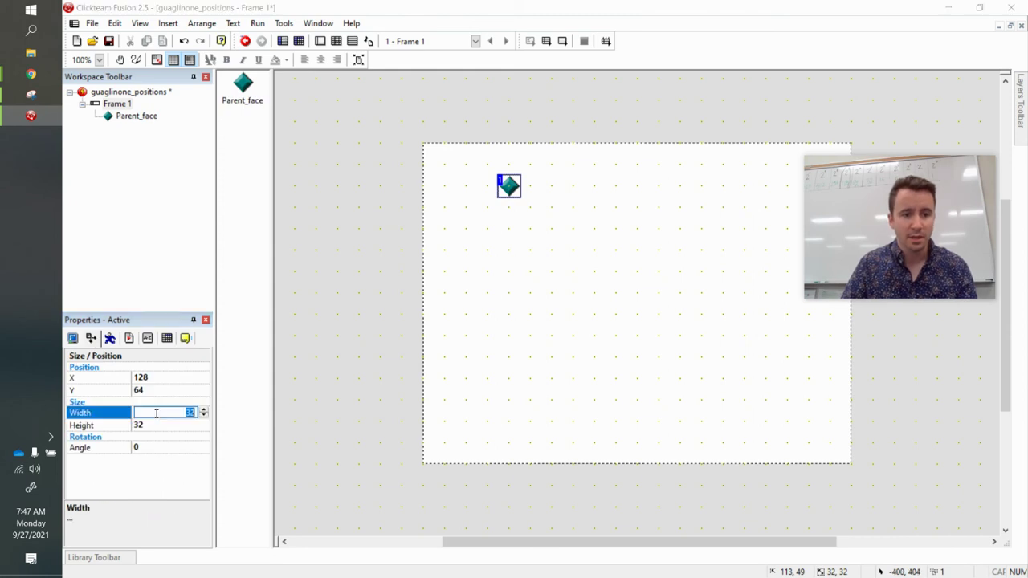
pyautogui.press('Tab')
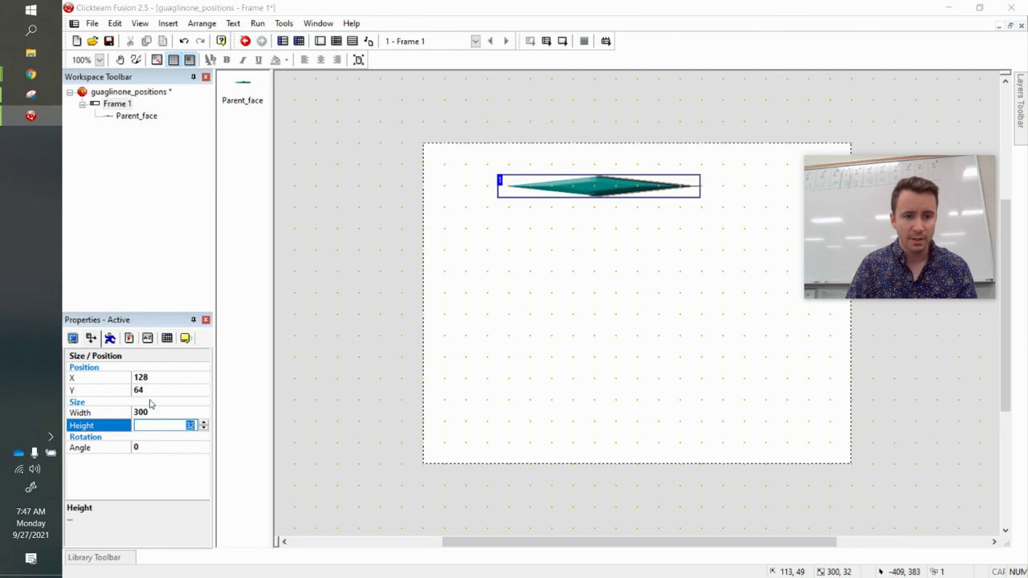
pyautogui.click(179, 495)
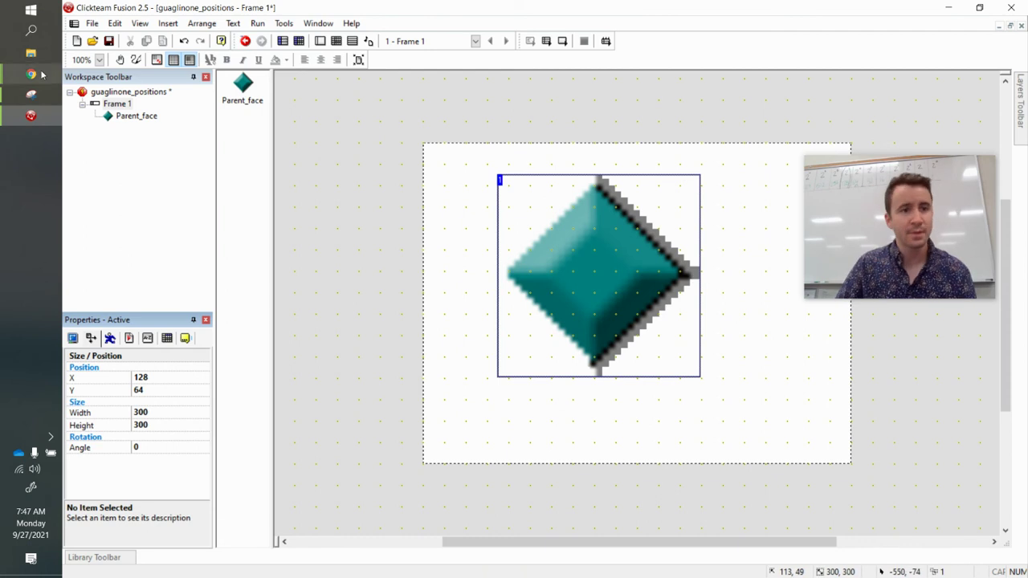
pyautogui.moveTo(36, 74)
pyautogui.click(134, 56)
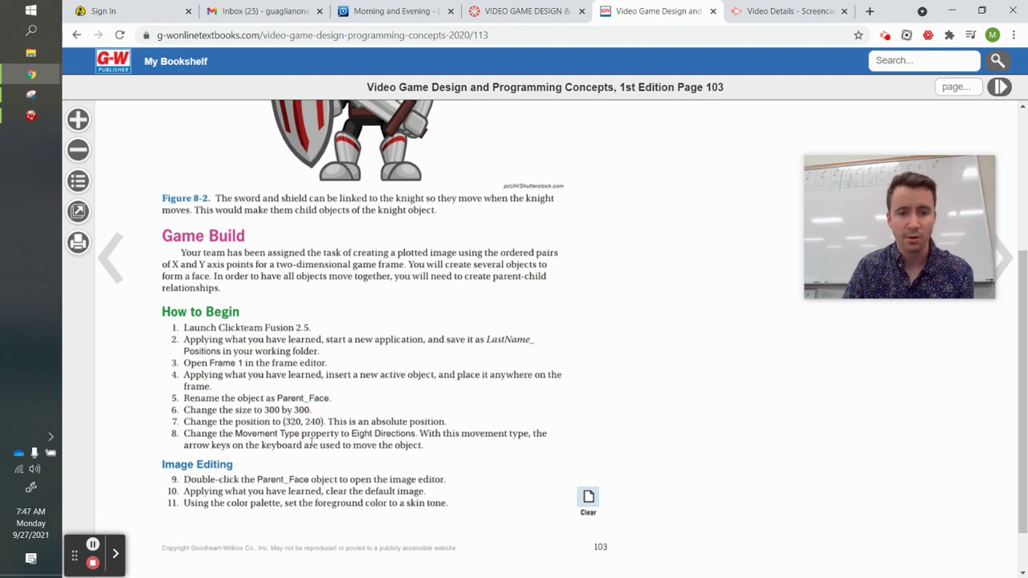
pyautogui.moveTo(193, 434); pyautogui.dragTo(428, 434)
pyautogui.click(520, 437)
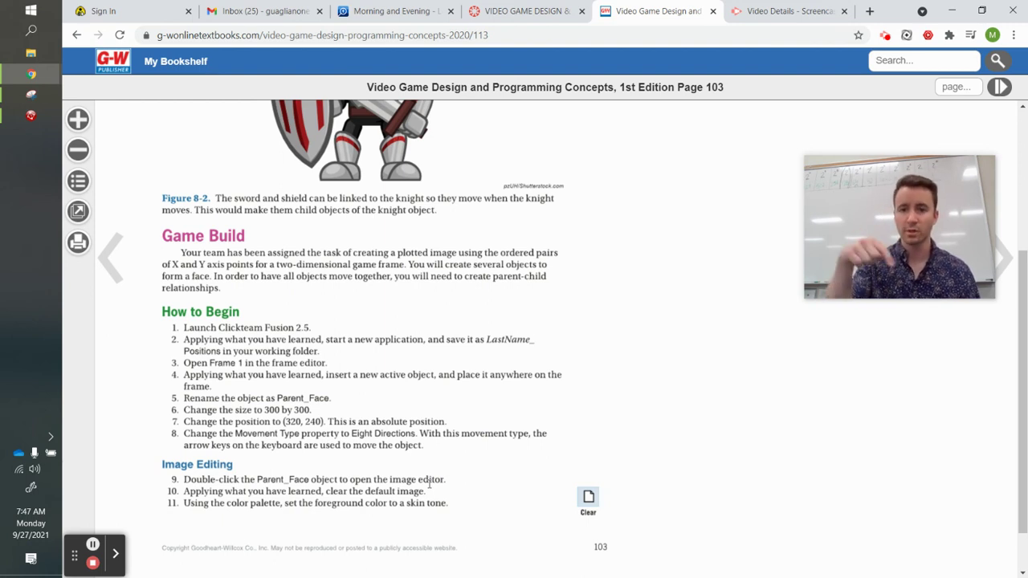
pyautogui.click(292, 421)
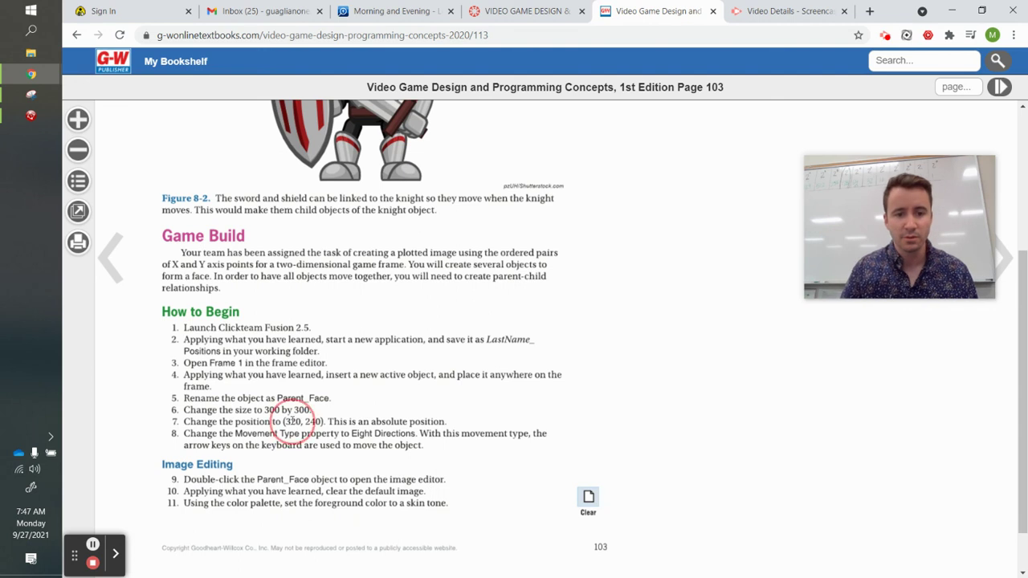
pyautogui.click(312, 423)
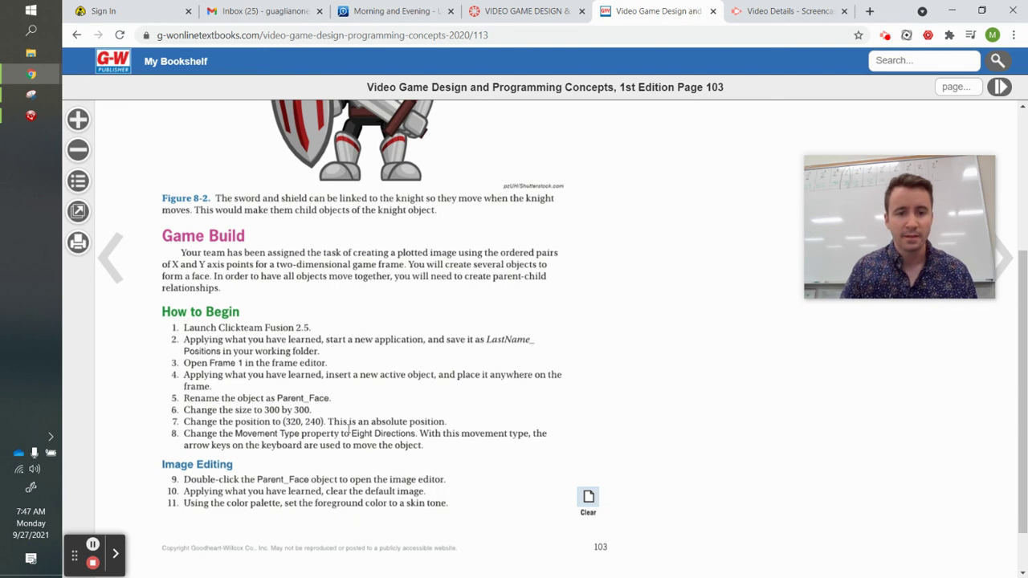
pyautogui.click(29, 117)
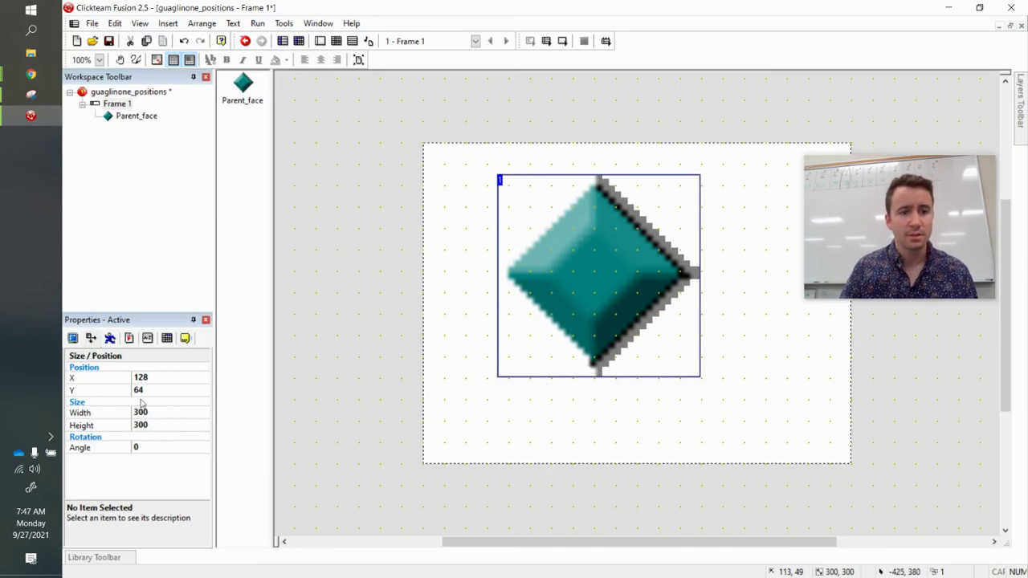
# Set Parent_face's X position to 320 and Y to 420.
pyautogui.click(159, 377)
pyautogui.write('320')
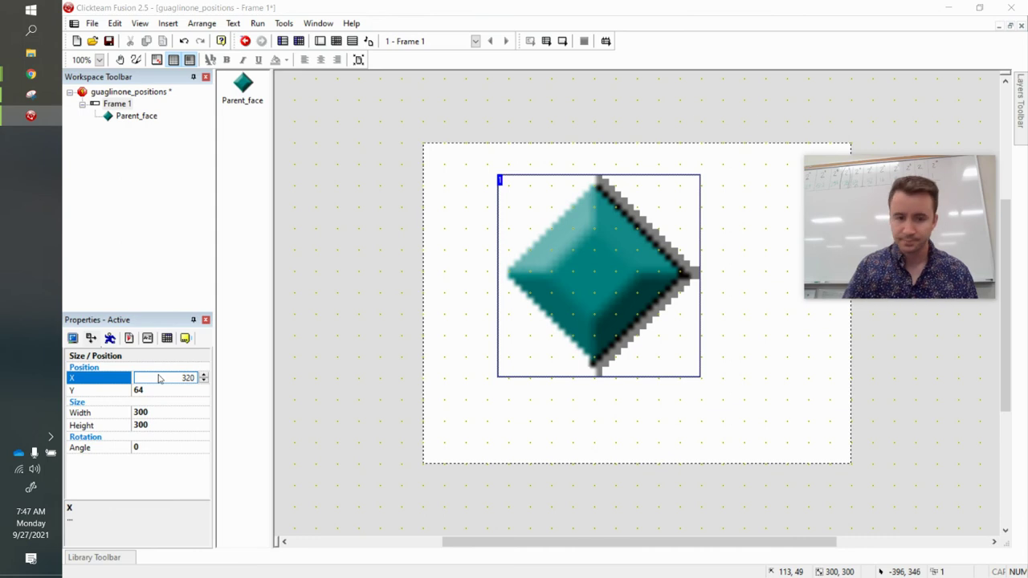
pyautogui.press('Tab')
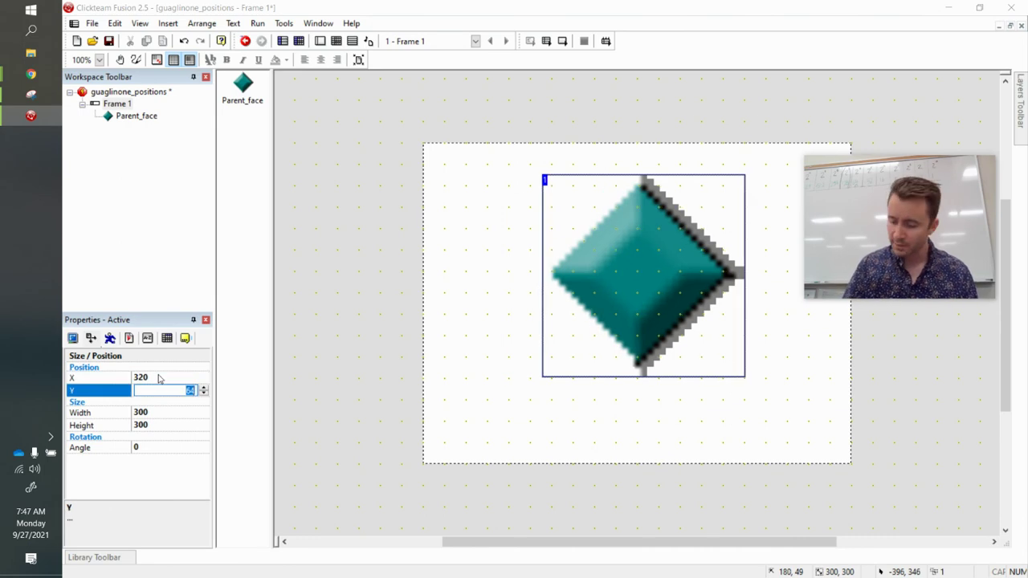
pyautogui.press('Tab')
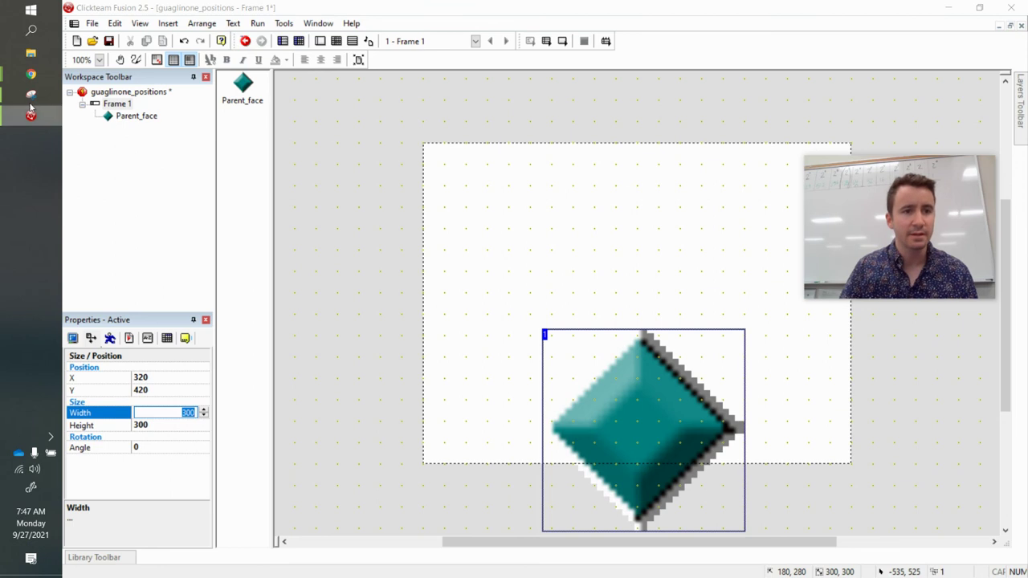
# After checking the textbook, confirm height 300 and change Y to 220.
pyautogui.click(32, 74)
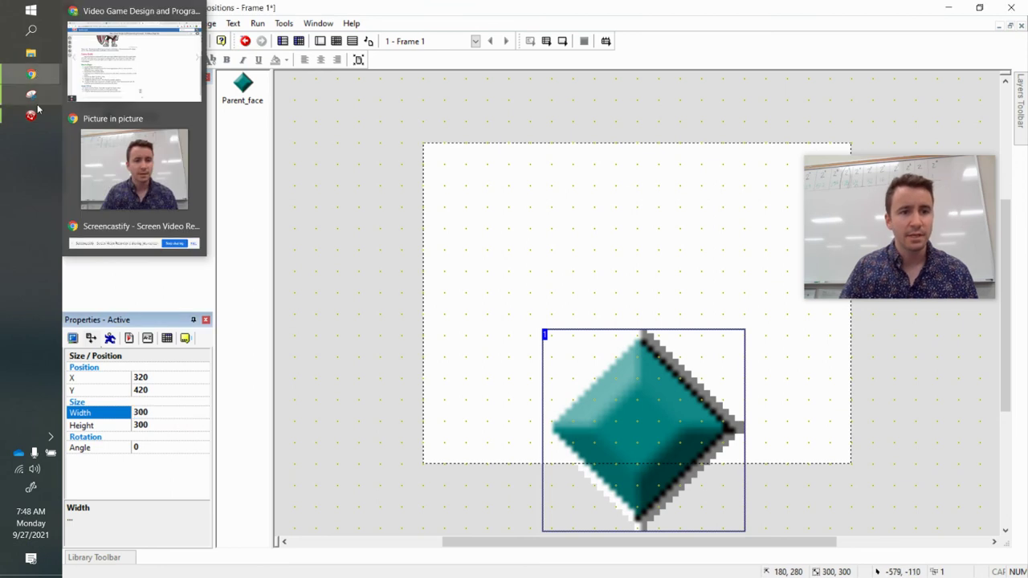
pyautogui.click(116, 74)
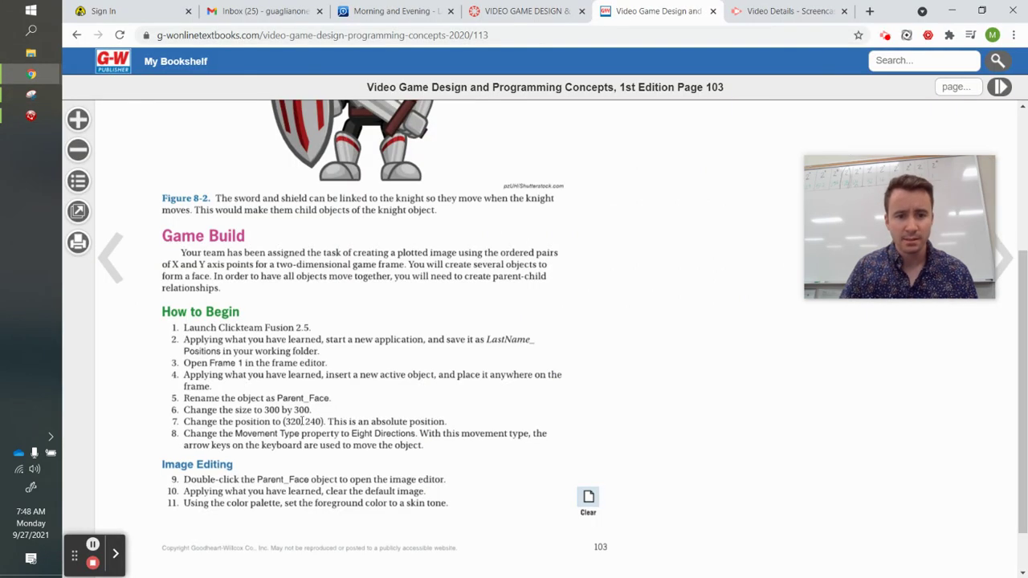
pyautogui.click(30, 115)
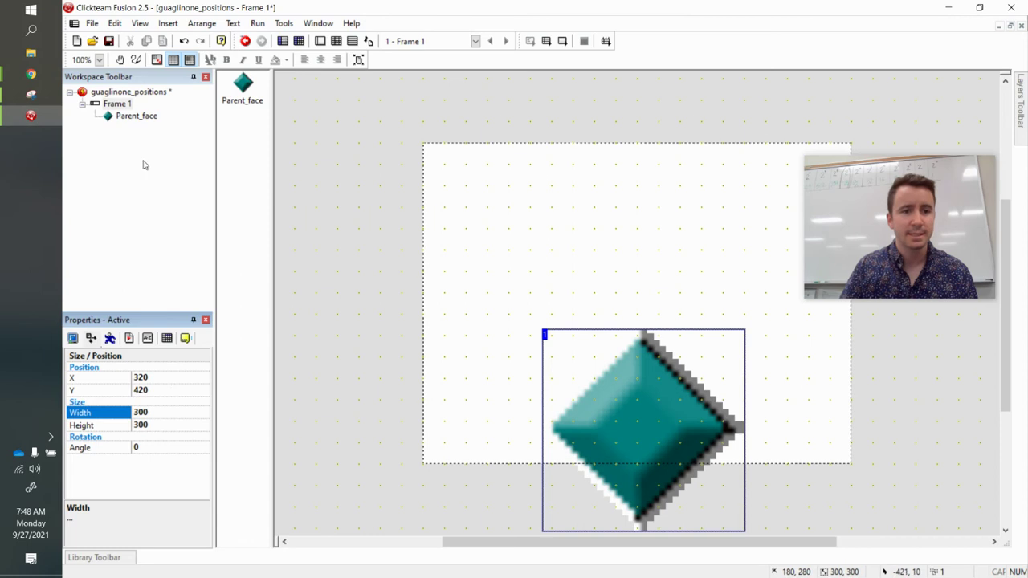
pyautogui.click(152, 425)
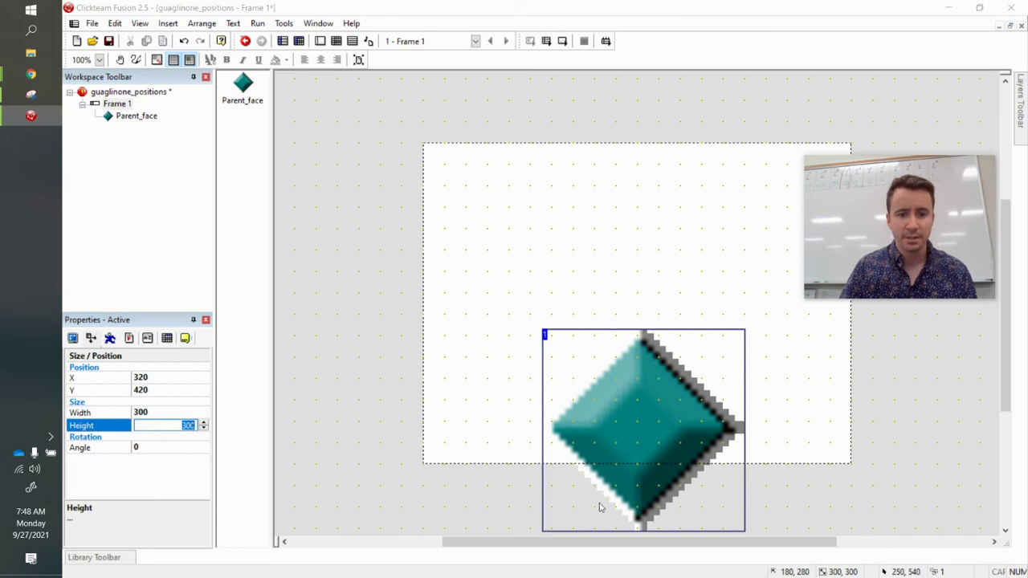
pyautogui.click(613, 463)
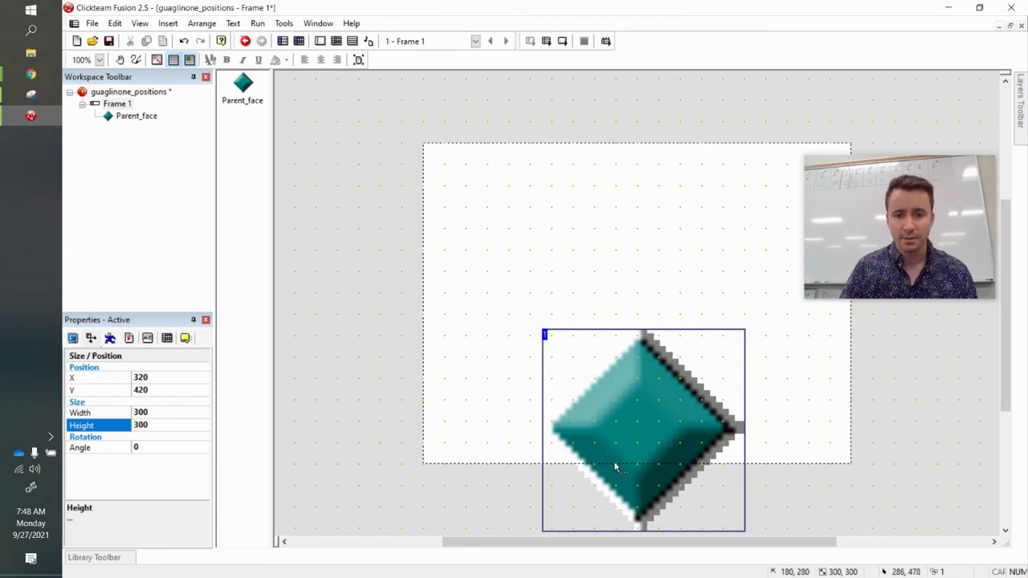
pyautogui.click(156, 389)
pyautogui.write('2')
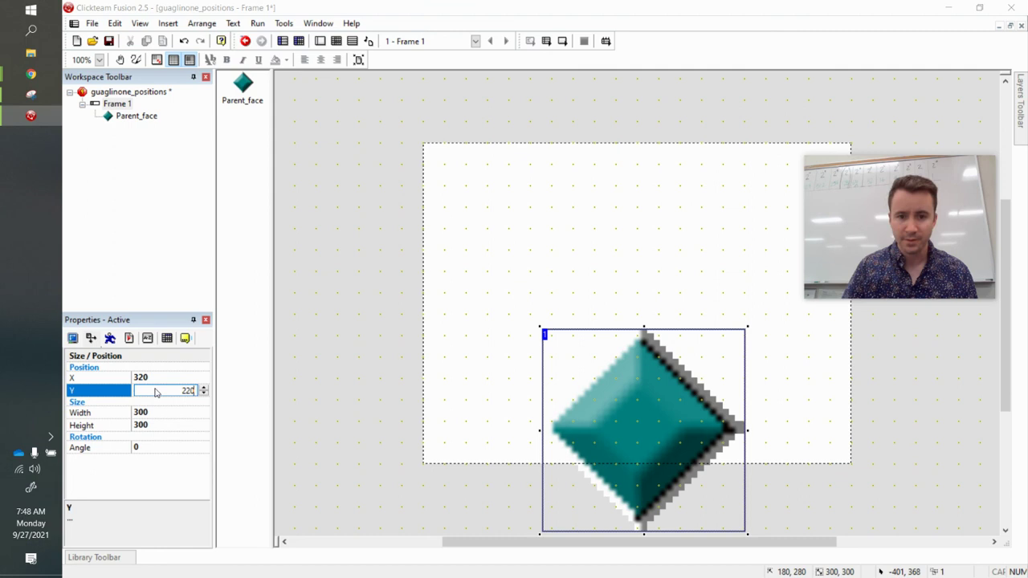
pyautogui.click(285, 392)
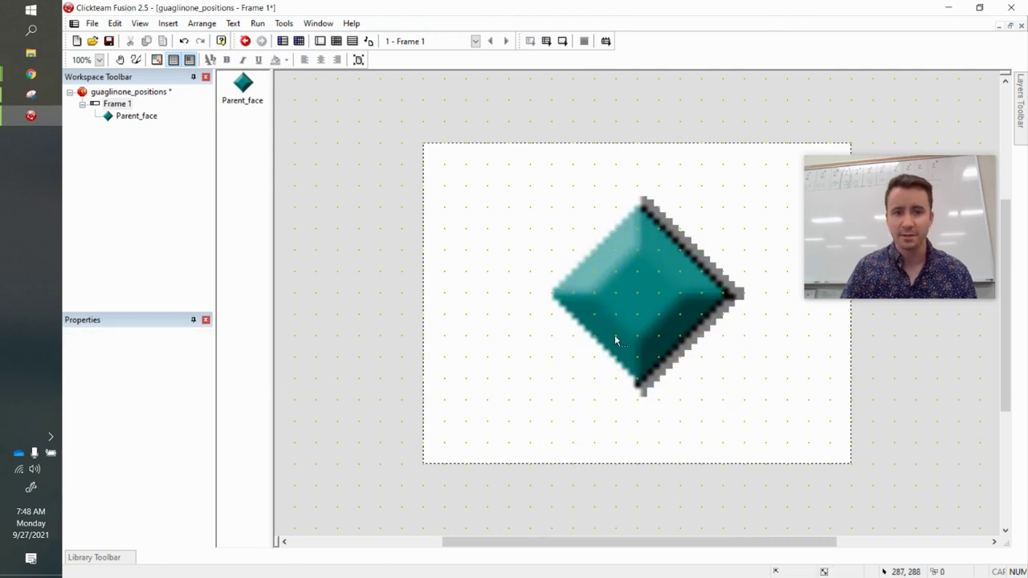
# Change Parent_face's movement type from Static to Eight Directions in the Movement properties.
pyautogui.click(131, 116)
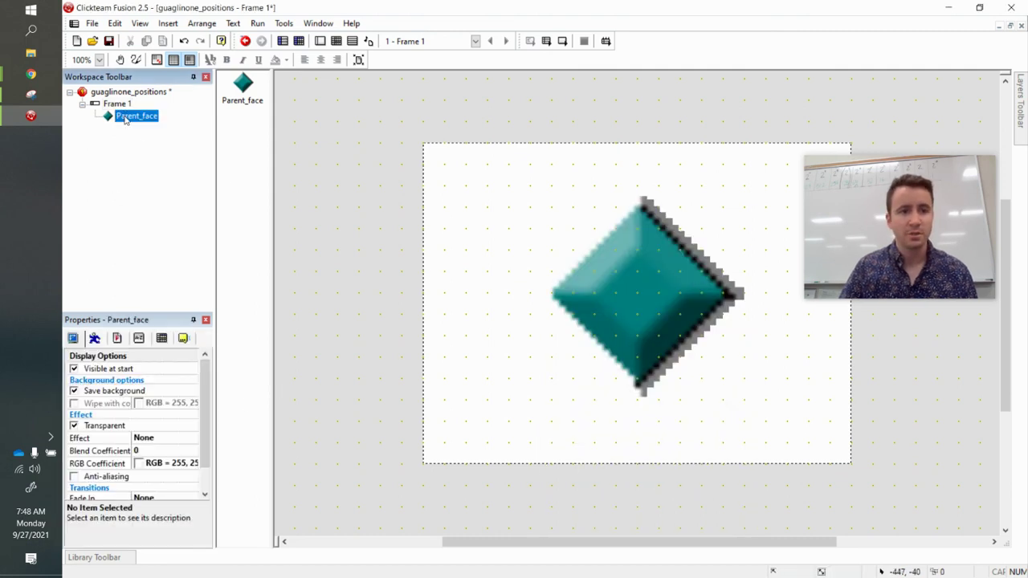
pyautogui.click(117, 338)
pyautogui.click(94, 339)
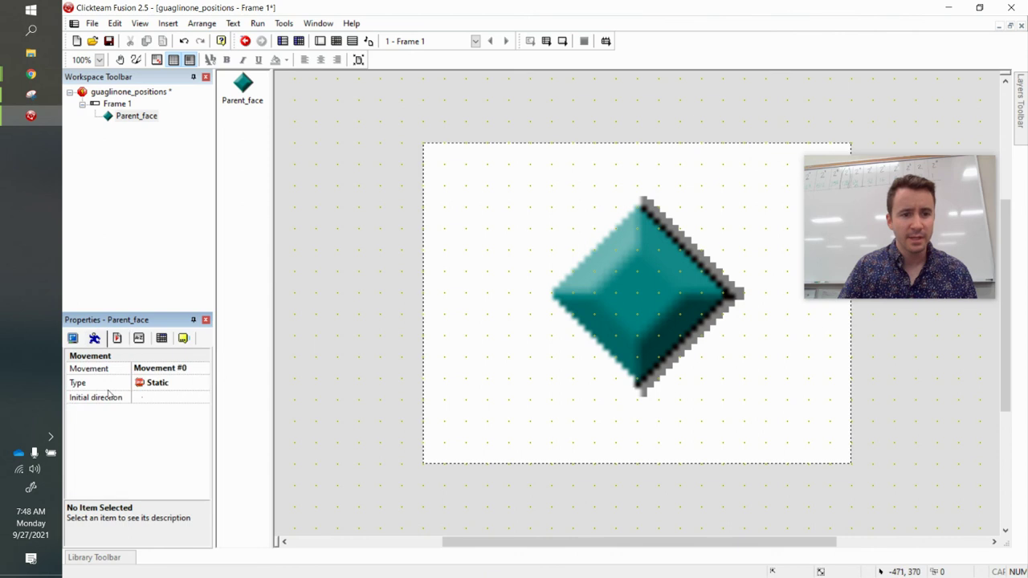
pyautogui.click(171, 390)
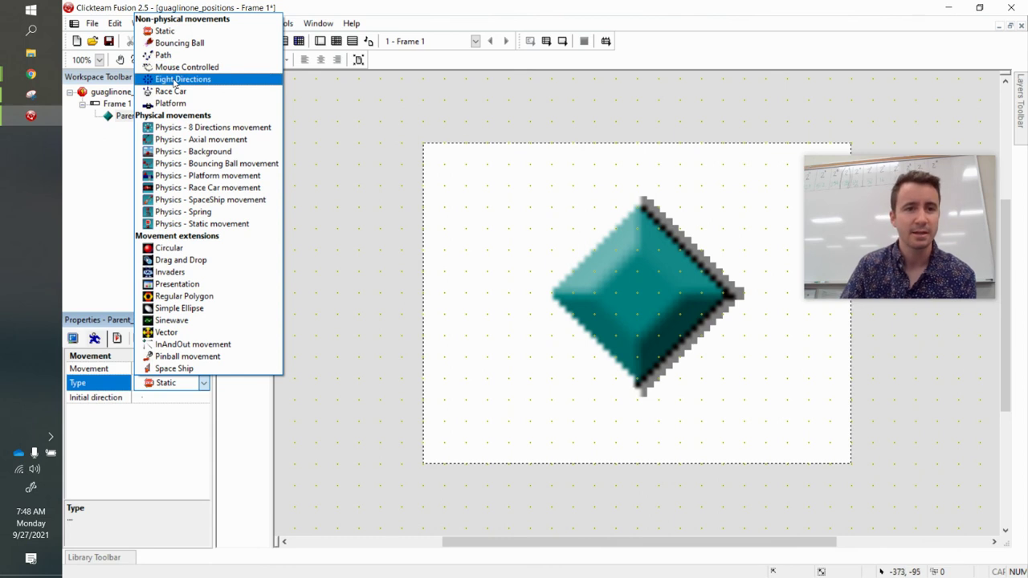
pyautogui.click(159, 81)
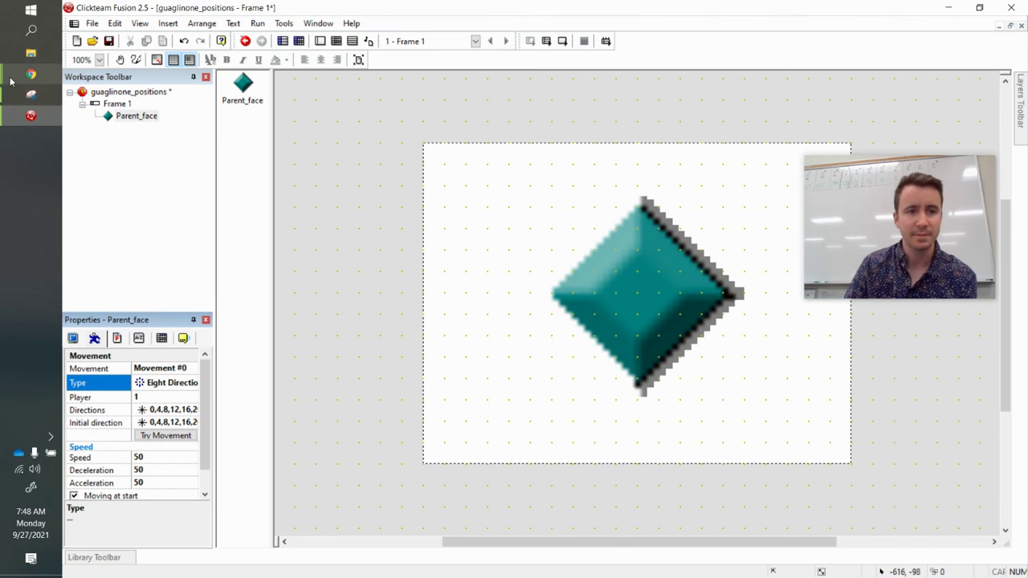
pyautogui.moveTo(29, 79)
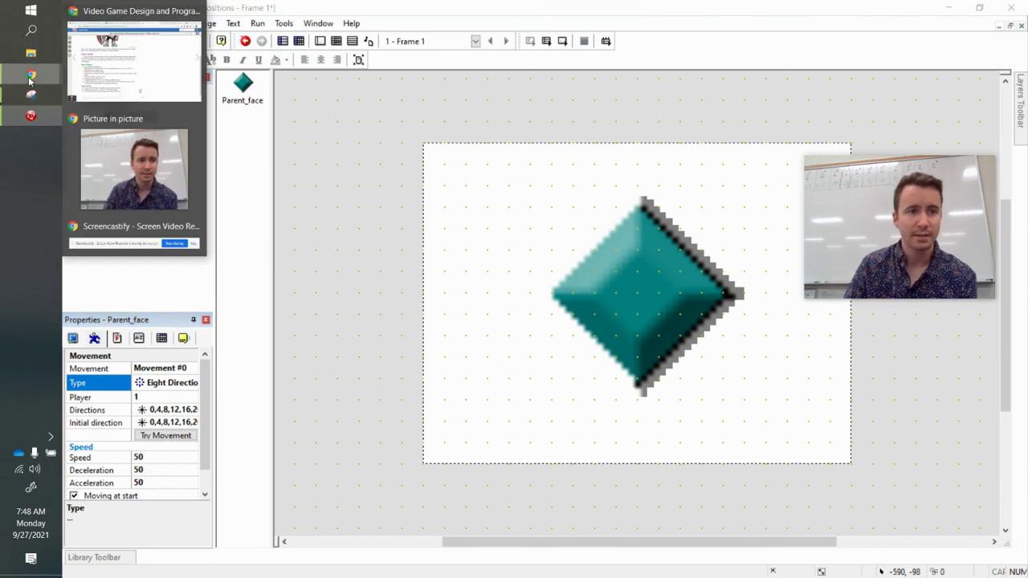
pyautogui.click(82, 68)
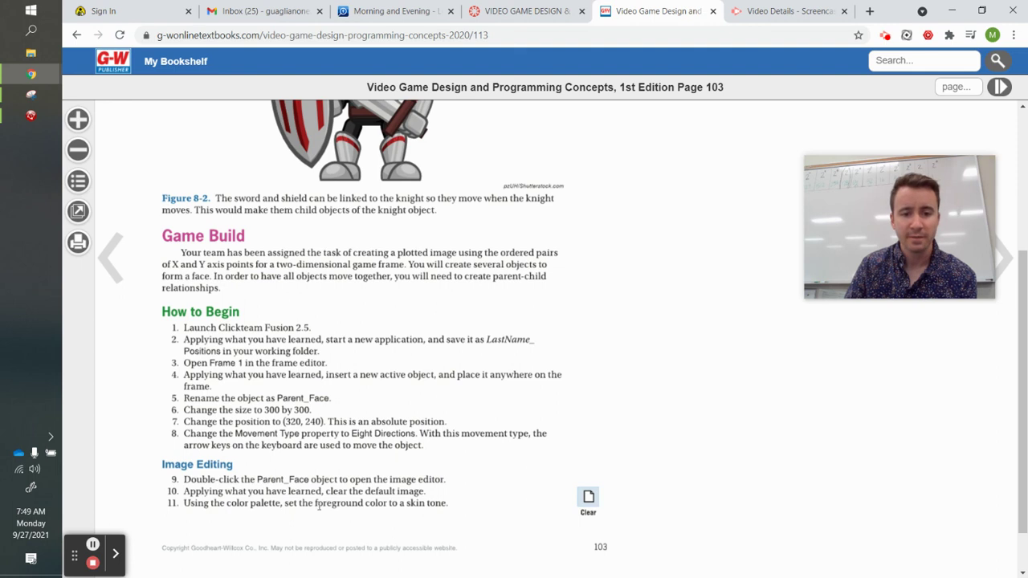
pyautogui.click(30, 115)
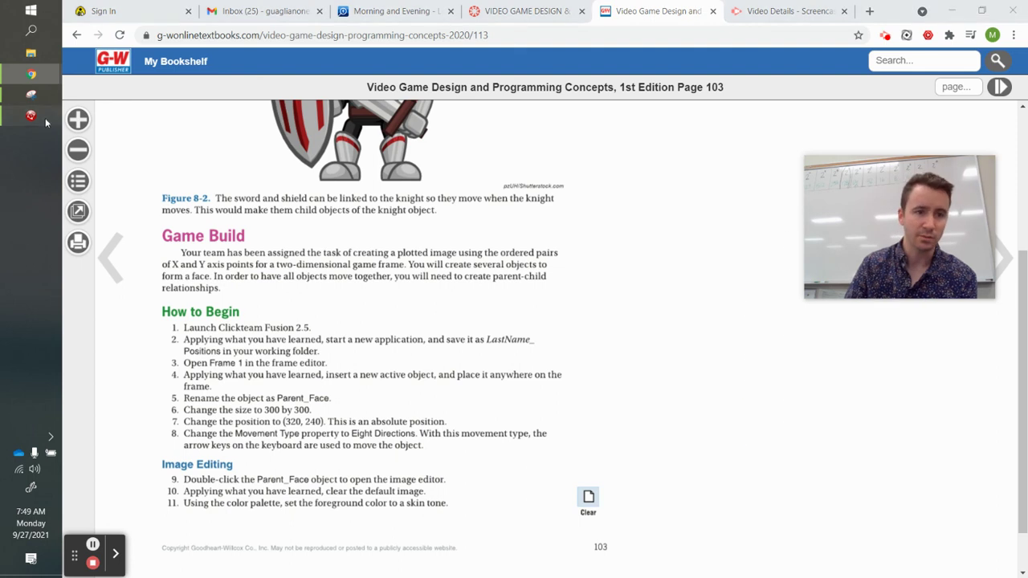
pyautogui.click(664, 269)
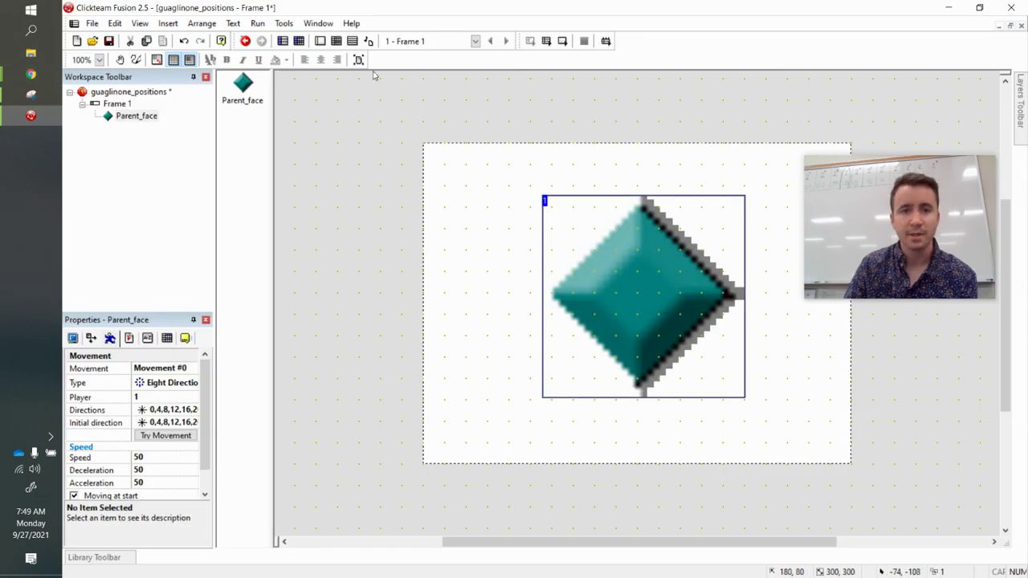
# Open the Parent_face object's default diamond sprite in the image editor.
pyautogui.doubleClick(639, 282)
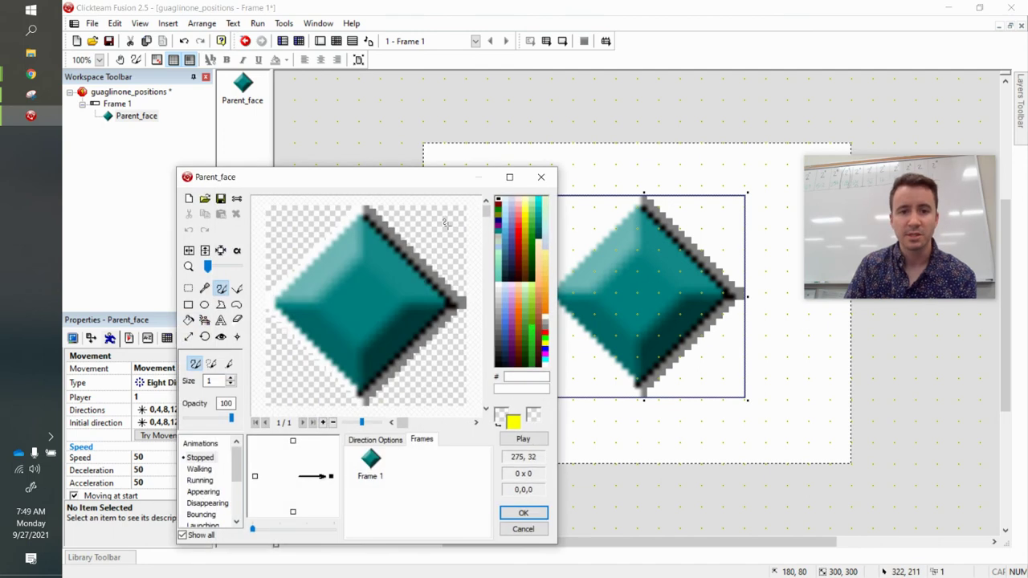
# Clear the default diamond image and set the foreground drawing colour to green 7FB717.
pyautogui.click(188, 201)
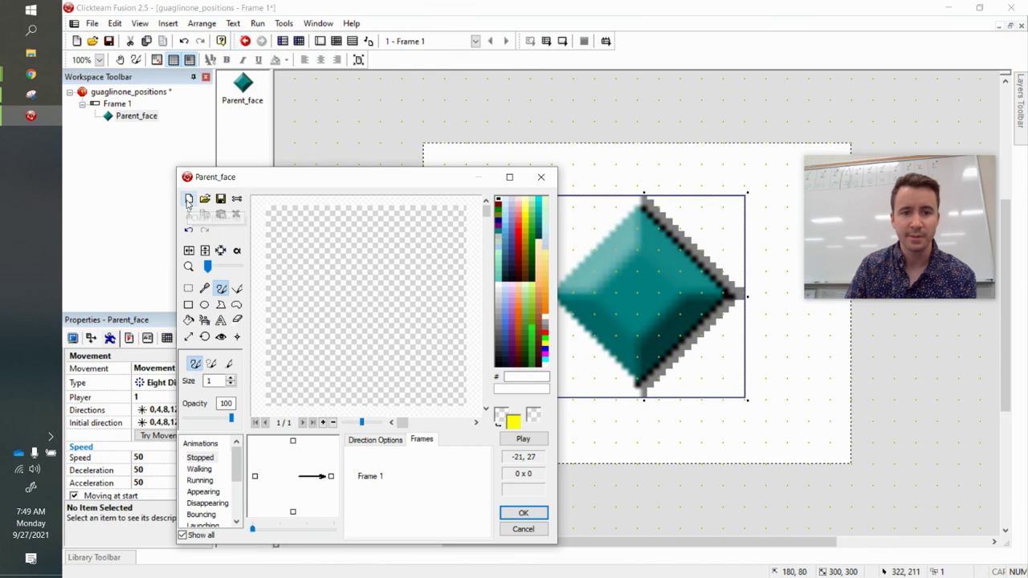
pyautogui.click(513, 422)
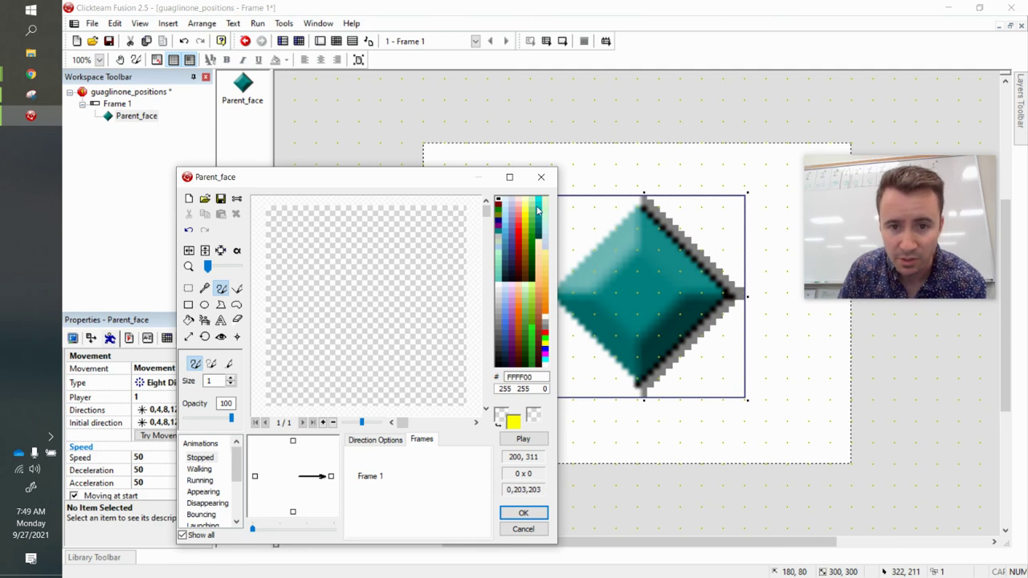
pyautogui.click(533, 338)
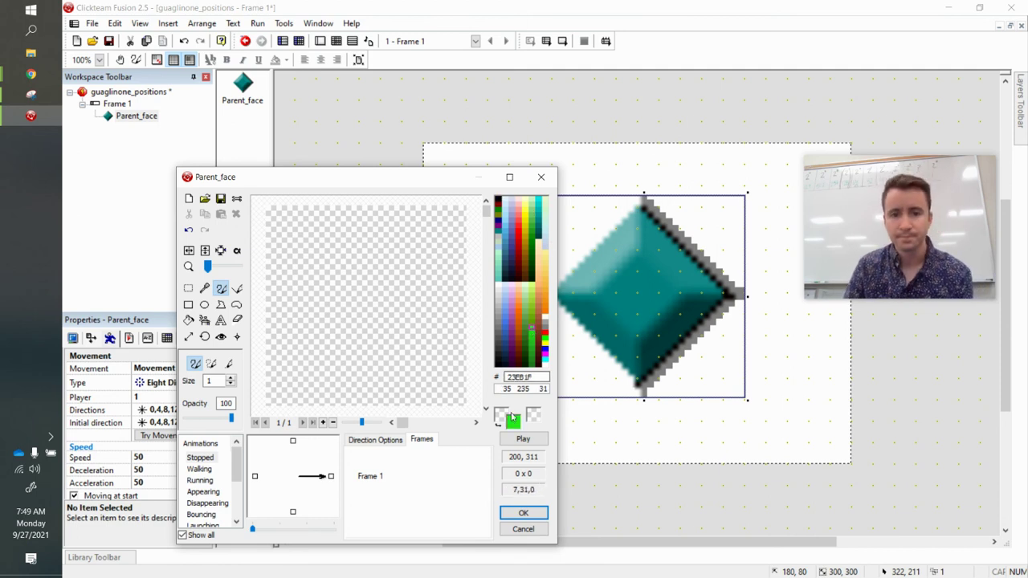
pyautogui.click(530, 297)
pyautogui.click(532, 306)
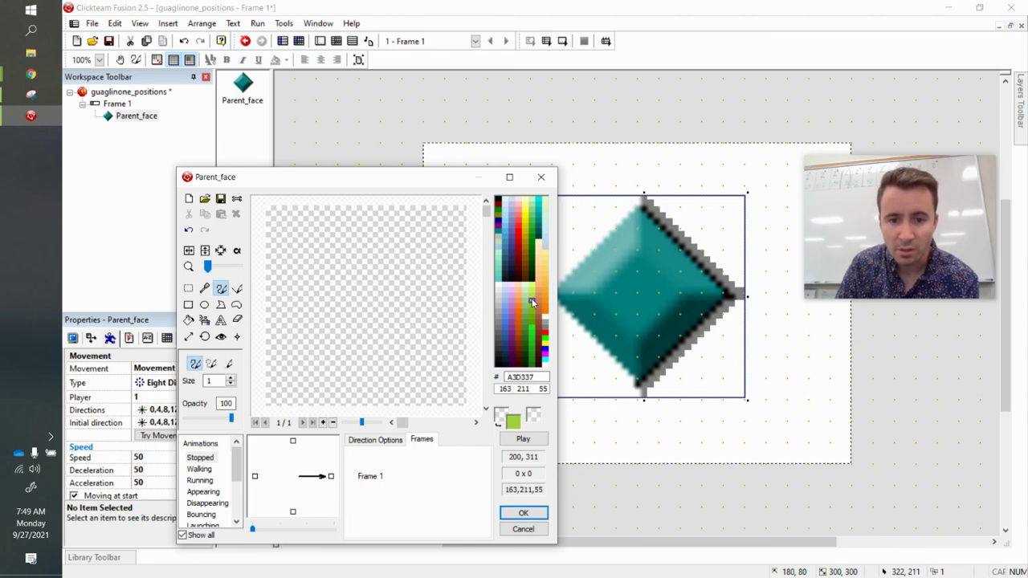
pyautogui.click(532, 315)
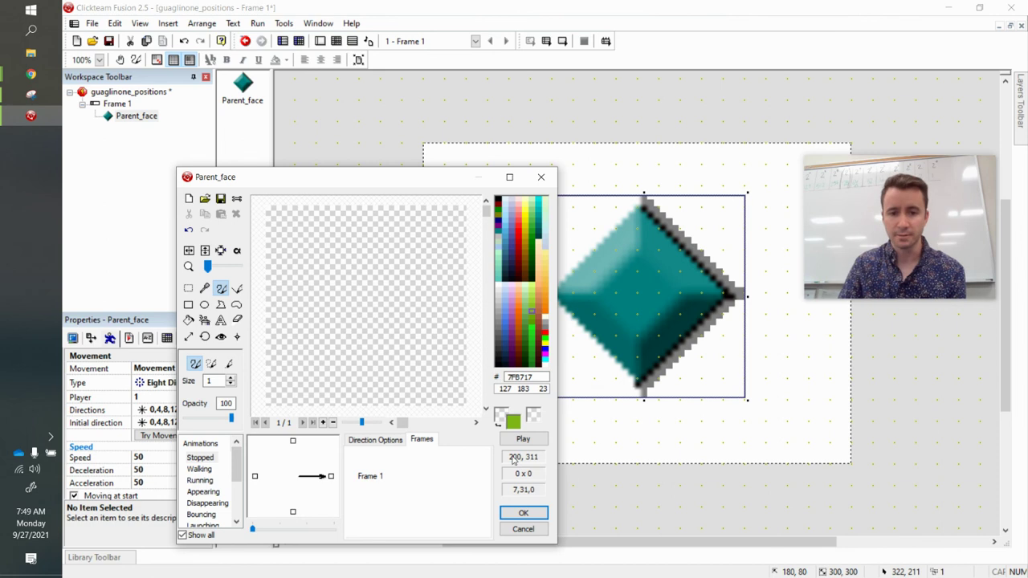
# Bring the textbook back, move the webcam window aside, and turn to page 104.
pyautogui.moveTo(30, 74)
pyautogui.click(103, 84)
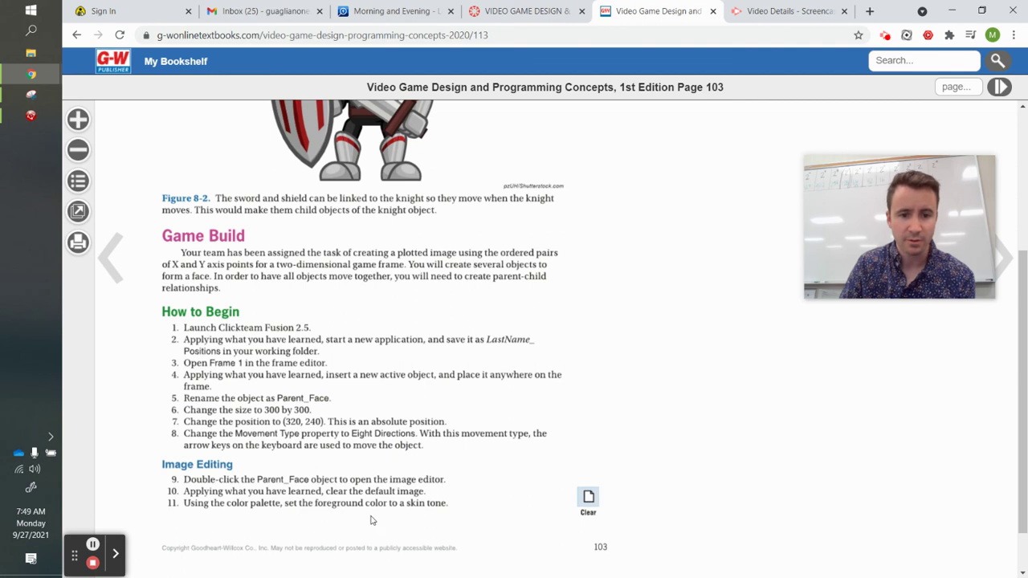
pyautogui.moveTo(878, 215)
pyautogui.moveTo(877, 210); pyautogui.dragTo(795, 147)
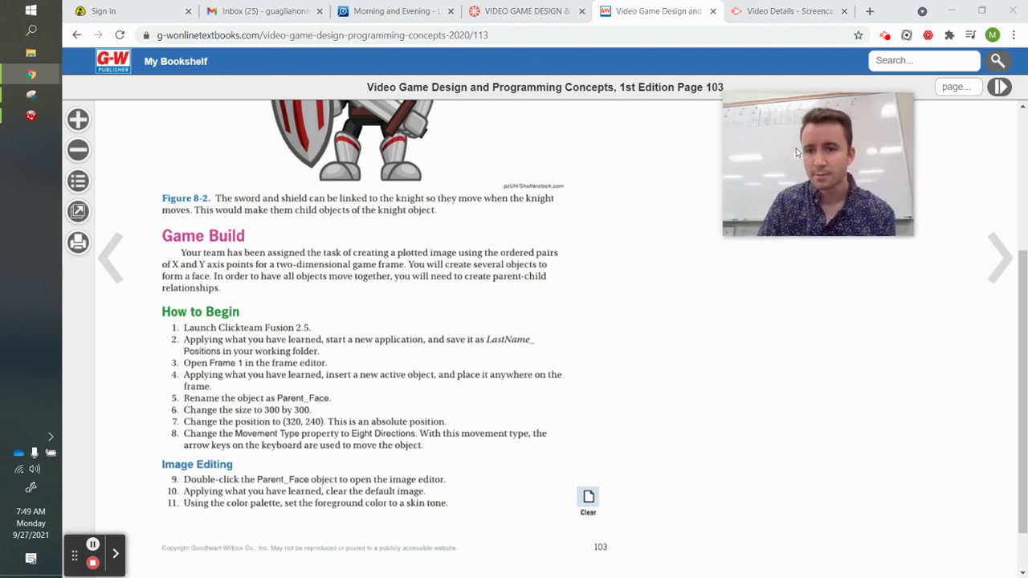
pyautogui.click(993, 270)
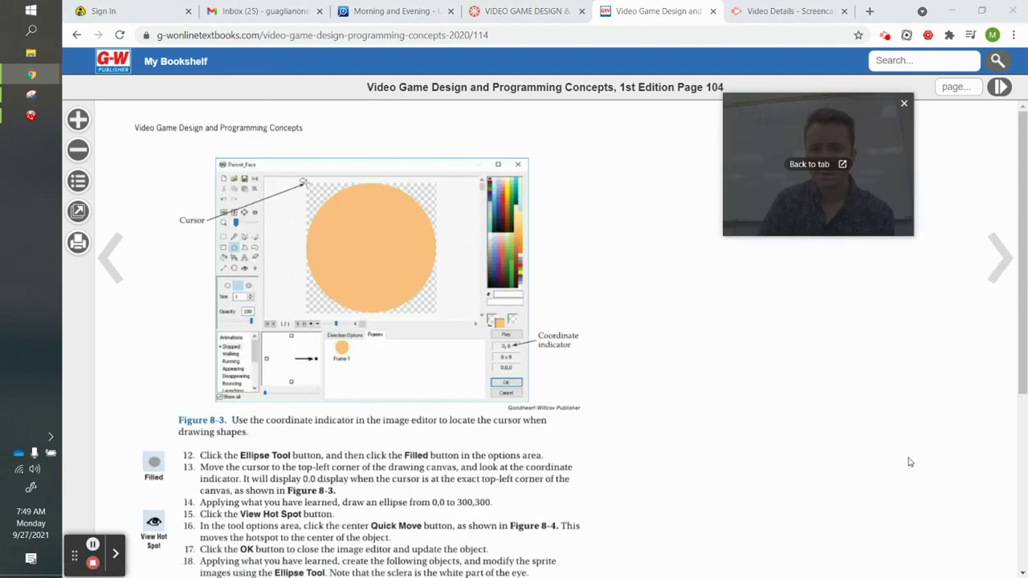
pyautogui.moveTo(807, 185); pyautogui.dragTo(898, 502)
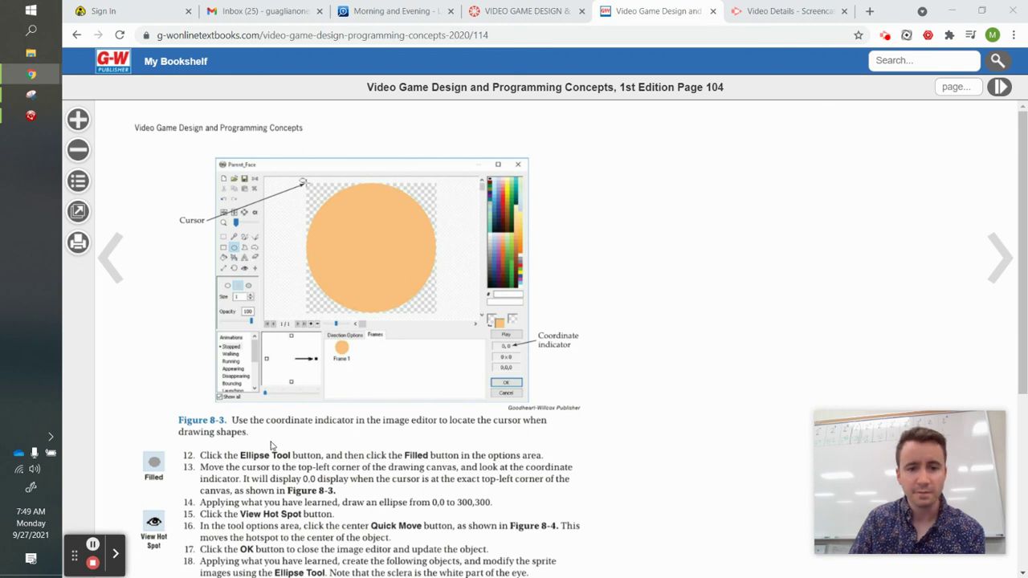
# Highlight steps 12–14: filled Ellipse Tool drawn from 0,0 to 300,300, then return to the editor.
pyautogui.click(241, 452)
pyautogui.moveTo(241, 453); pyautogui.dragTo(296, 455)
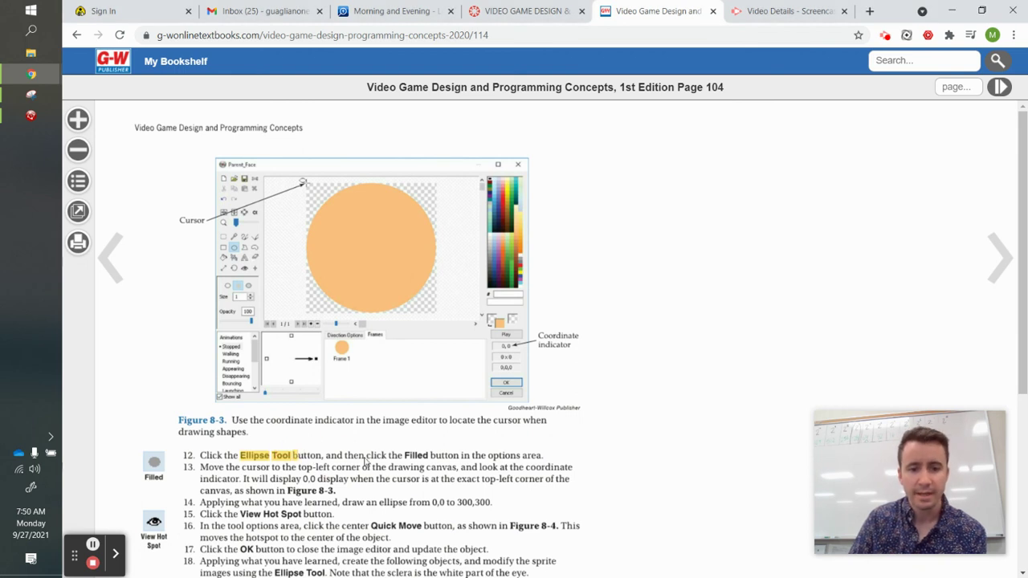
pyautogui.moveTo(365, 455); pyautogui.dragTo(430, 455)
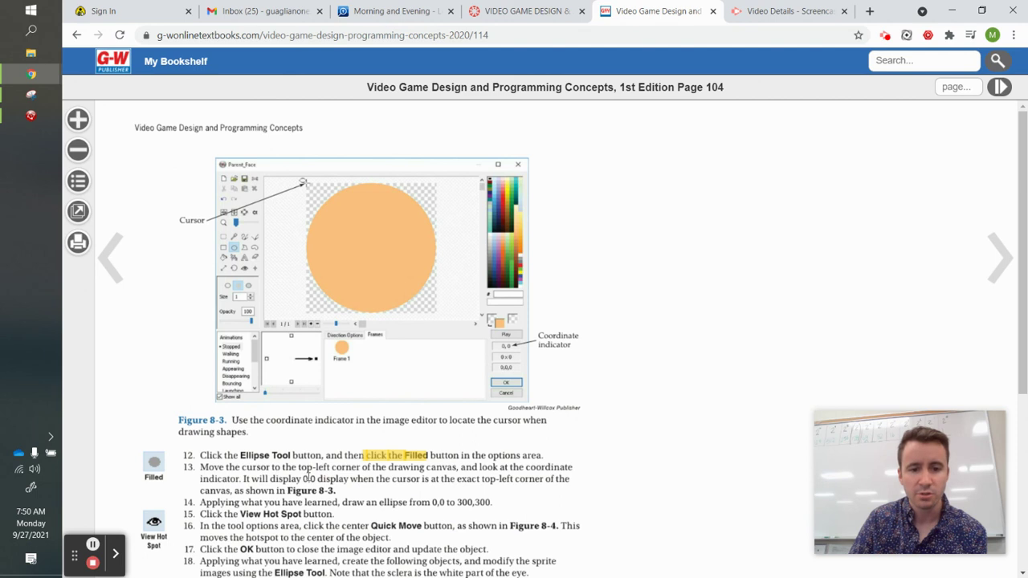
pyautogui.moveTo(304, 478); pyautogui.dragTo(335, 490)
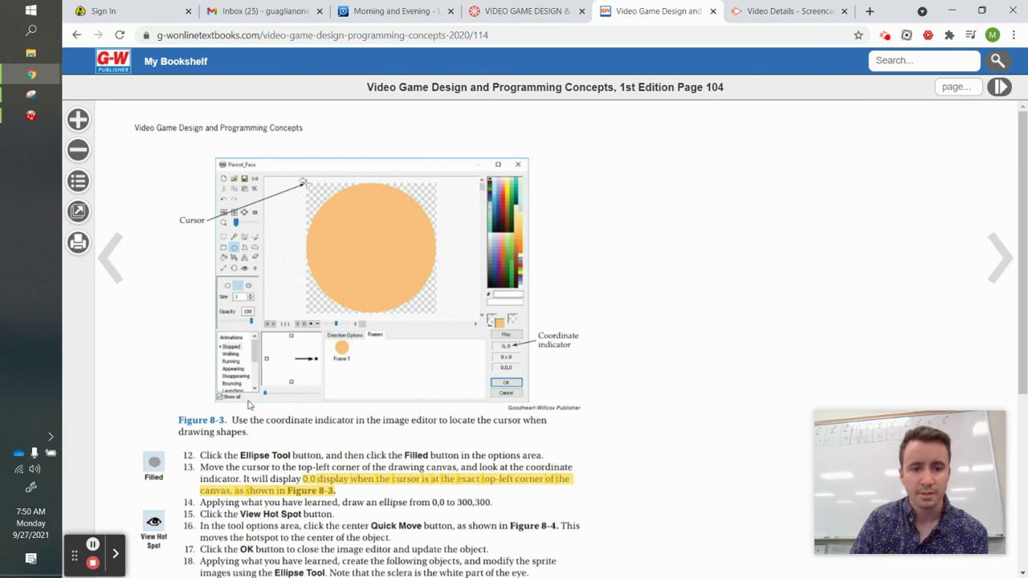
pyautogui.click(355, 468)
pyautogui.moveTo(402, 455); pyautogui.dragTo(442, 456)
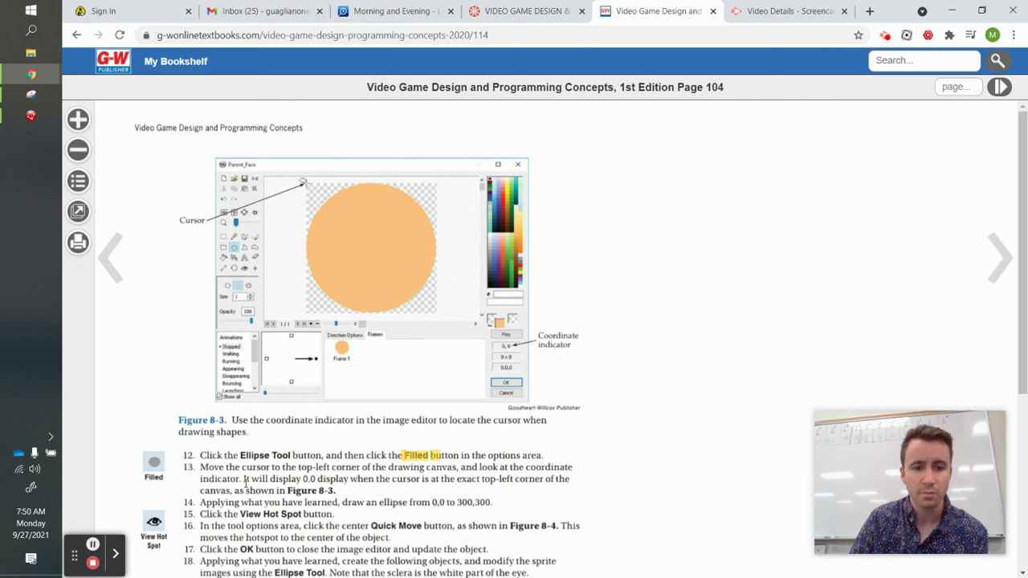
pyautogui.moveTo(202, 502)
pyautogui.mouseDown()
pyautogui.moveTo(337, 480)
pyautogui.moveTo(491, 503)
pyautogui.mouseUp()
pyautogui.click(461, 502)
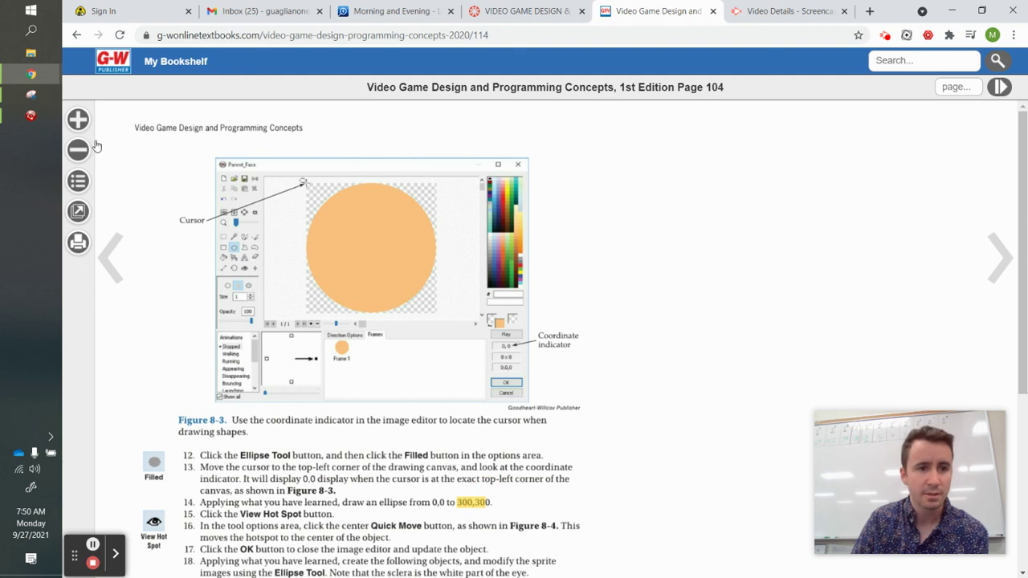
pyautogui.click(31, 115)
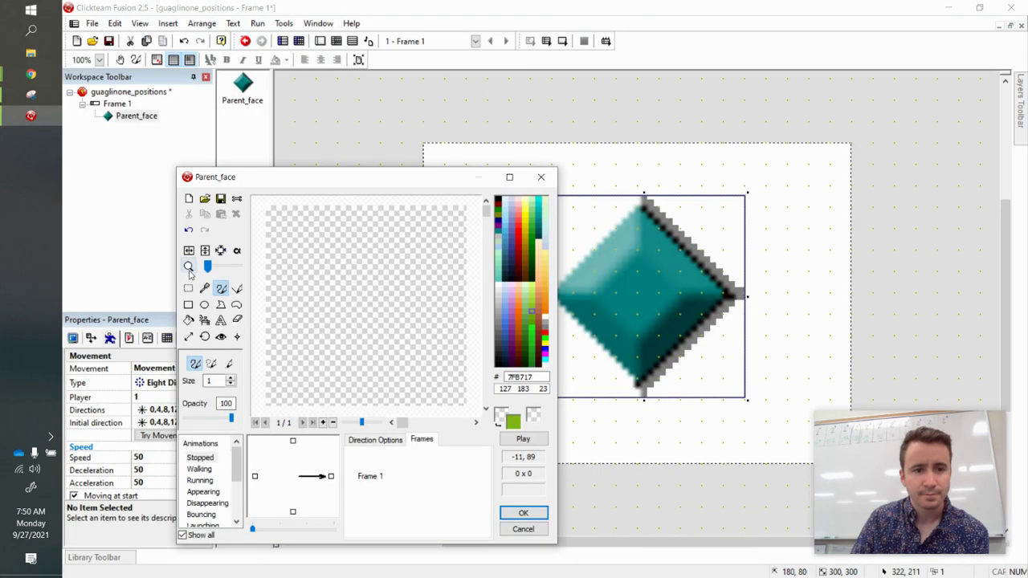
# Draw a filled green circle with the Ellipse tool from the canvas's top-left corner, then return to the textbook.
pyautogui.click(205, 306)
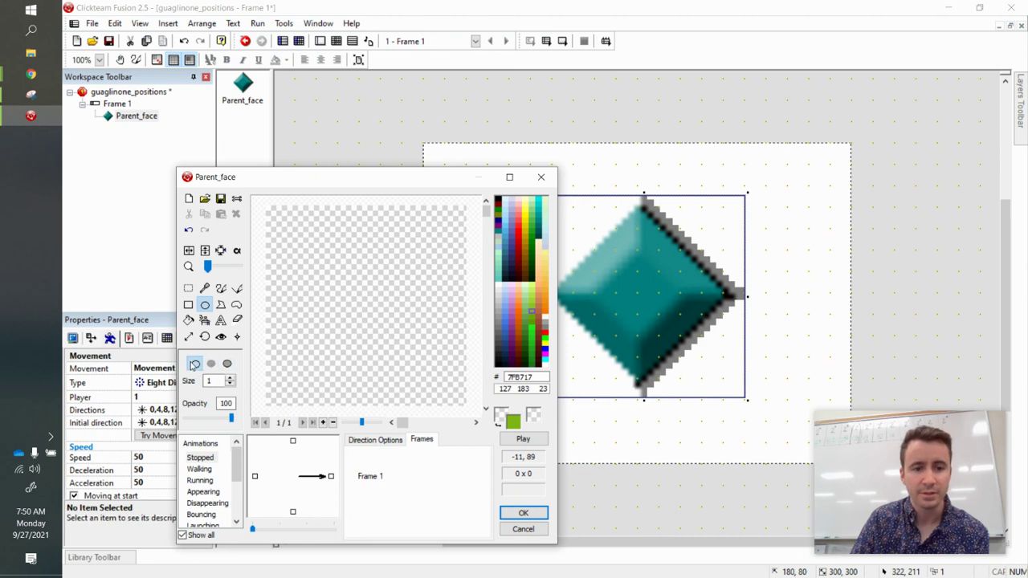
pyautogui.click(212, 365)
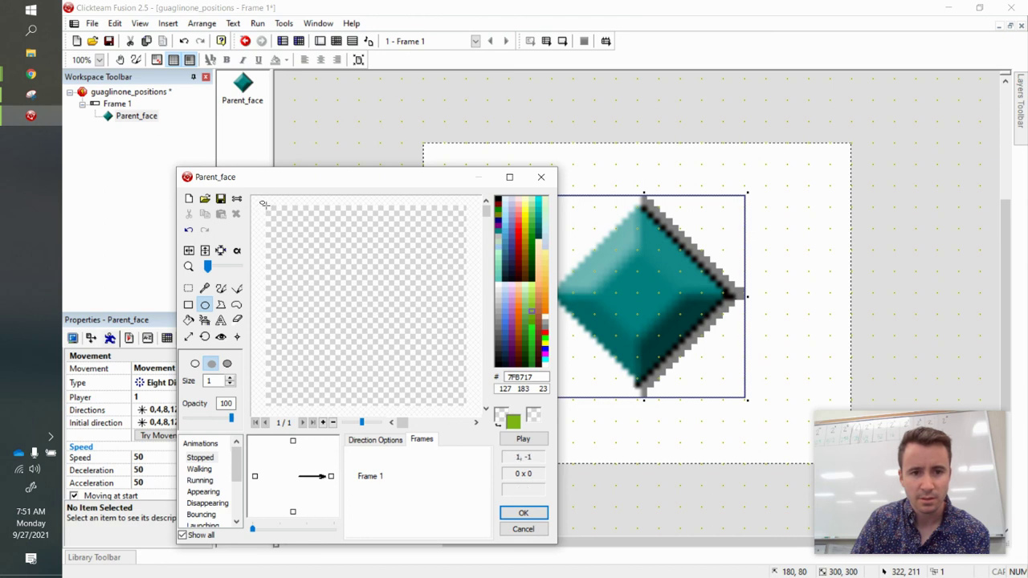
pyautogui.moveTo(263, 204); pyautogui.dragTo(463, 402)
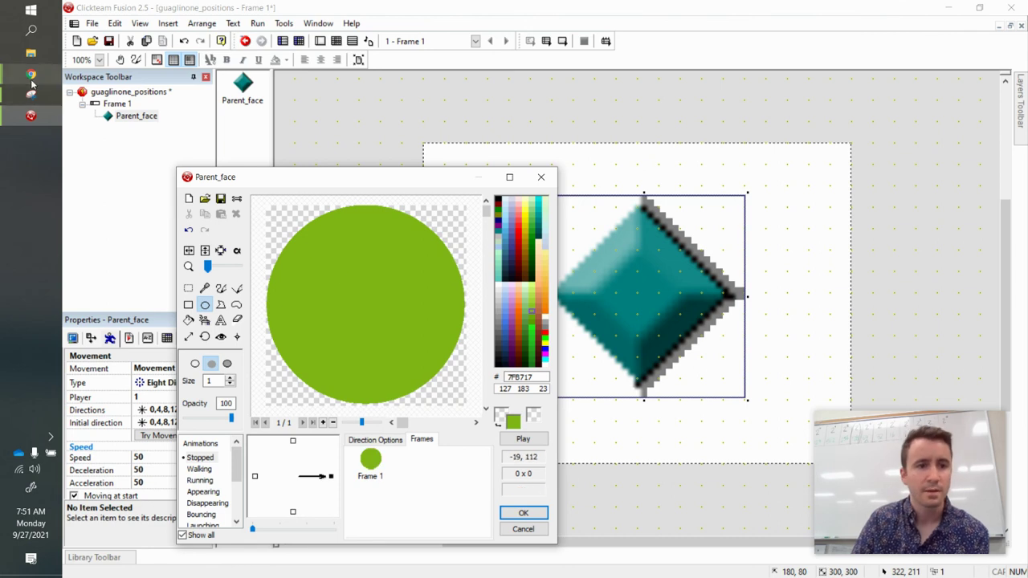
pyautogui.moveTo(44, 83)
pyautogui.click(133, 60)
# Highlight the View Hot Spot step and preview page 105 before returning to page 104.
pyautogui.scroll(-4, 241, 460)
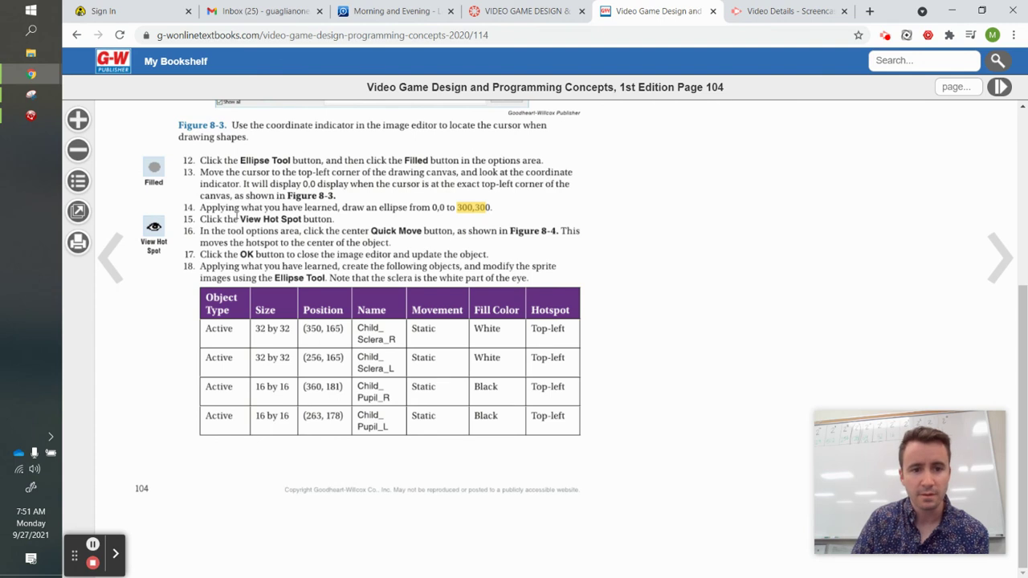
pyautogui.moveTo(239, 219); pyautogui.dragTo(308, 220)
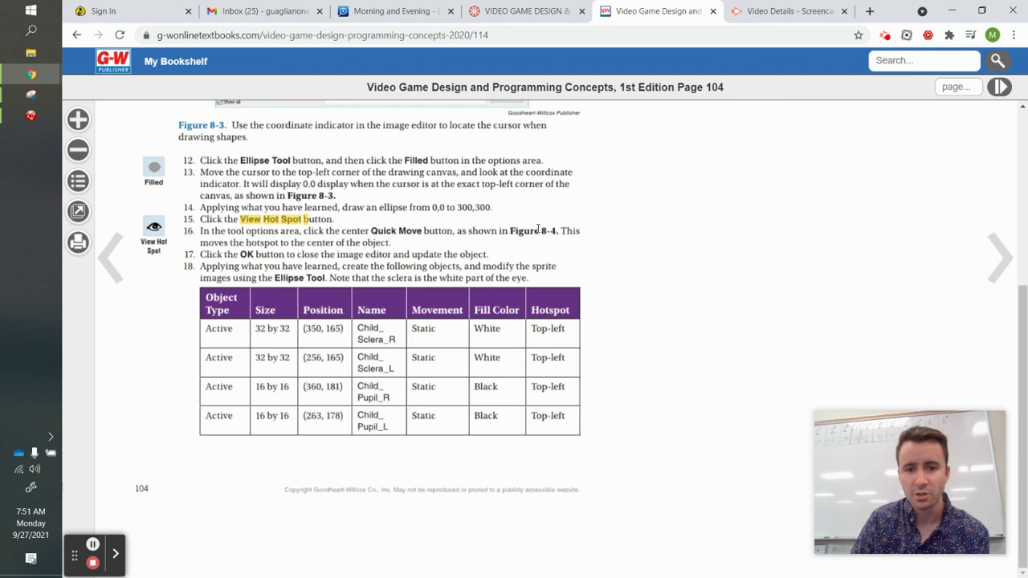
pyautogui.scroll(4, 548, 240)
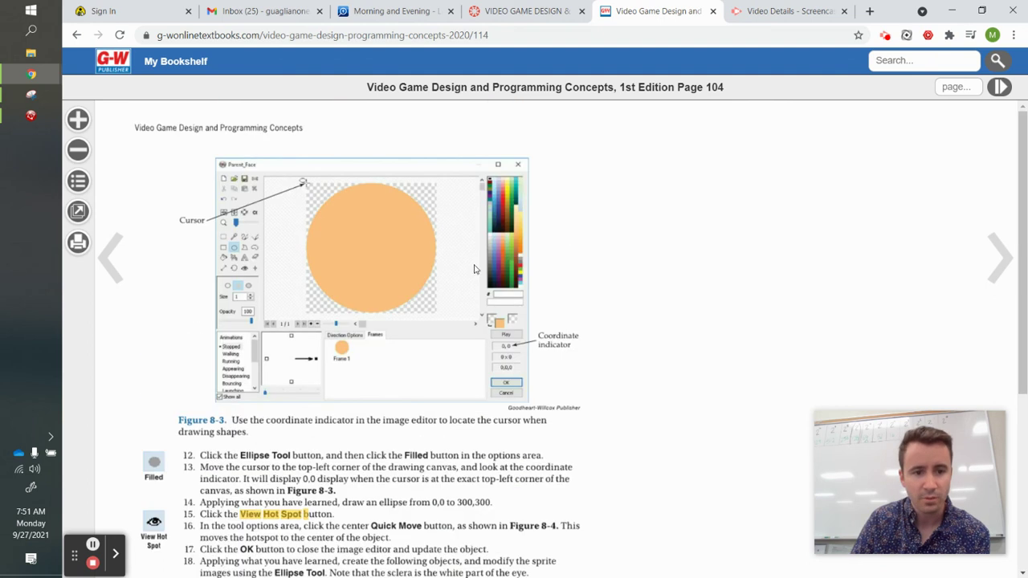
pyautogui.scroll(-3, 473, 269)
pyautogui.click(999, 257)
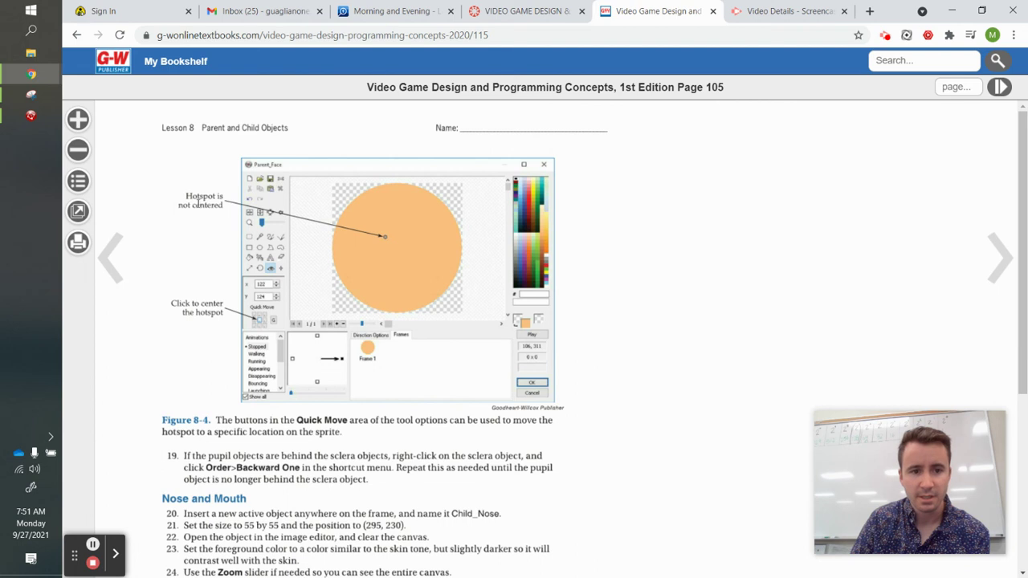
pyautogui.click(110, 256)
# Highlight the View Hot Spot and Quick Move steps, then go back to the Parent_face editor.
pyautogui.scroll(-3, 283, 391)
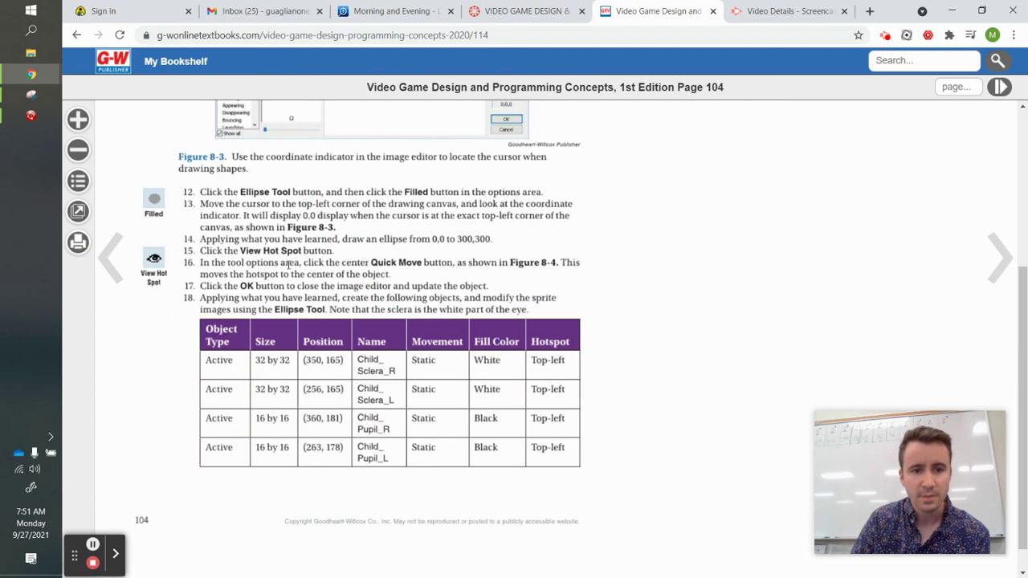
pyautogui.moveTo(237, 250); pyautogui.dragTo(295, 251)
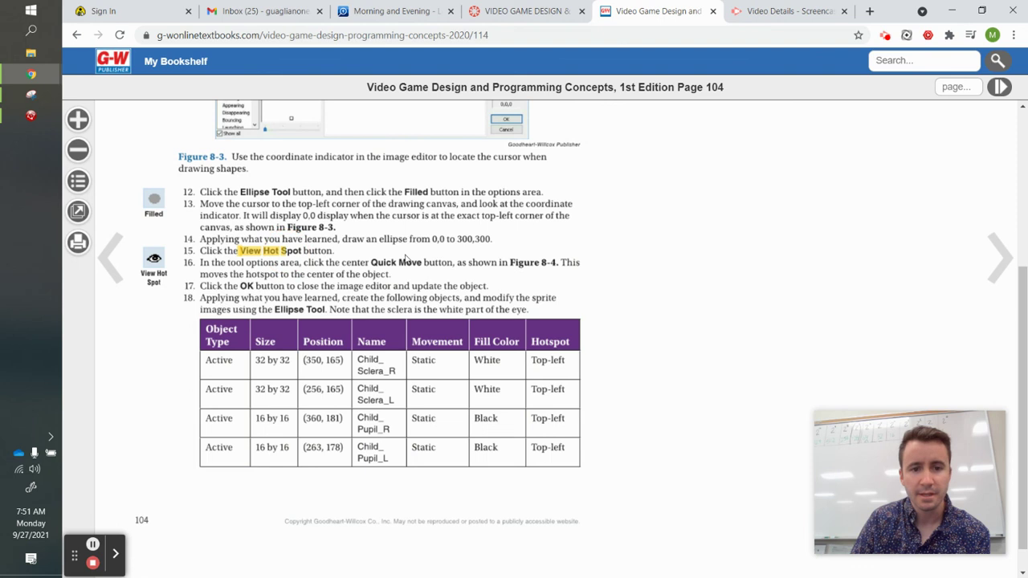
pyautogui.moveTo(369, 263); pyautogui.dragTo(439, 263)
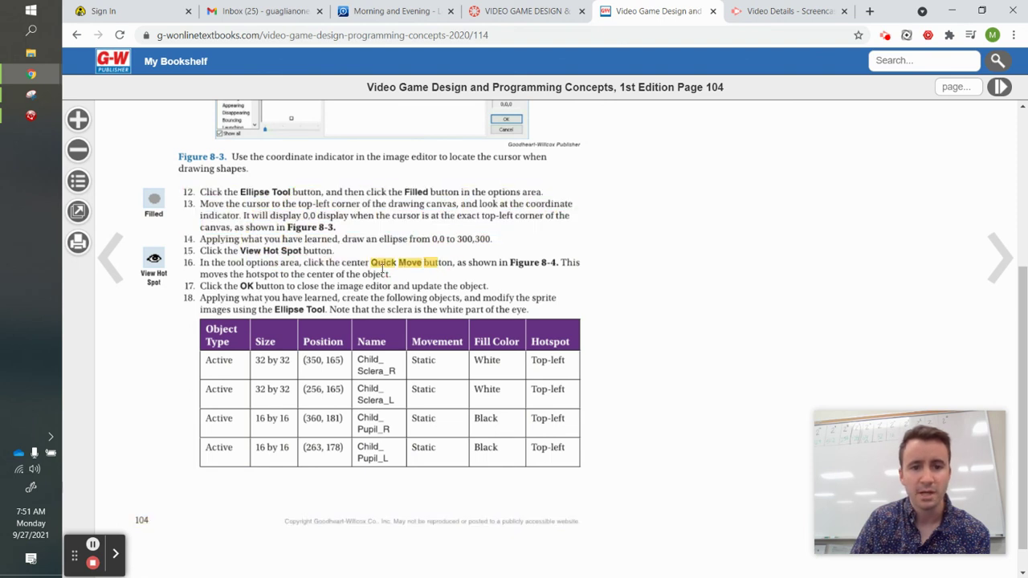
pyautogui.click(31, 115)
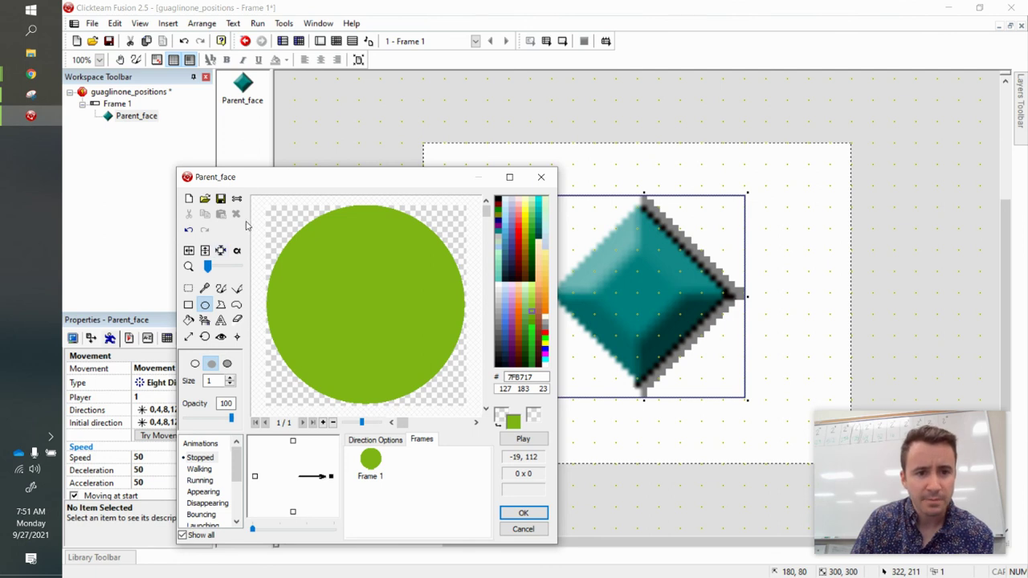
# Centre the green circle's hotspot at 150, 150 with View Hot Spot, then return to the textbook.
pyautogui.click(221, 337)
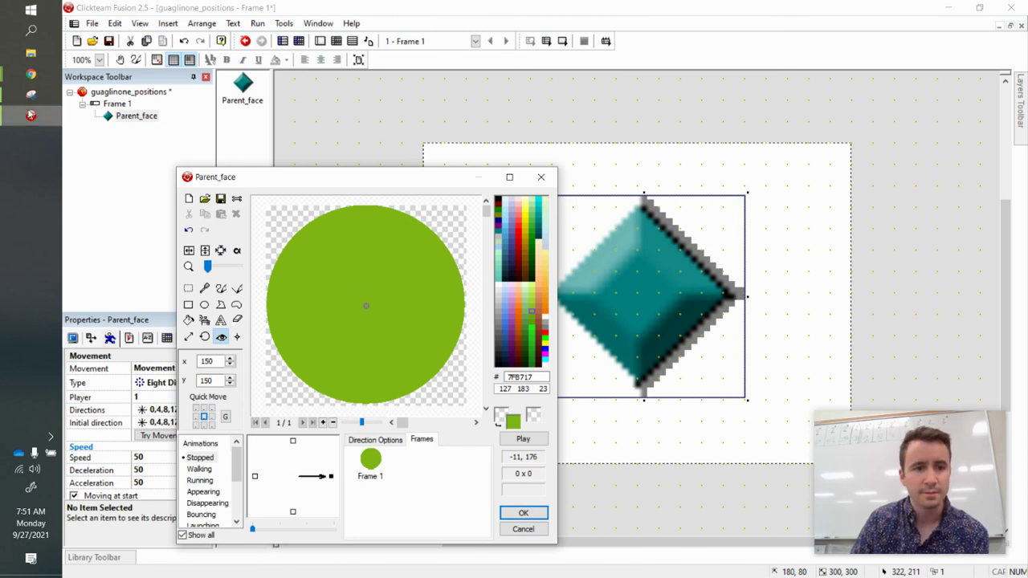
pyautogui.moveTo(23, 73)
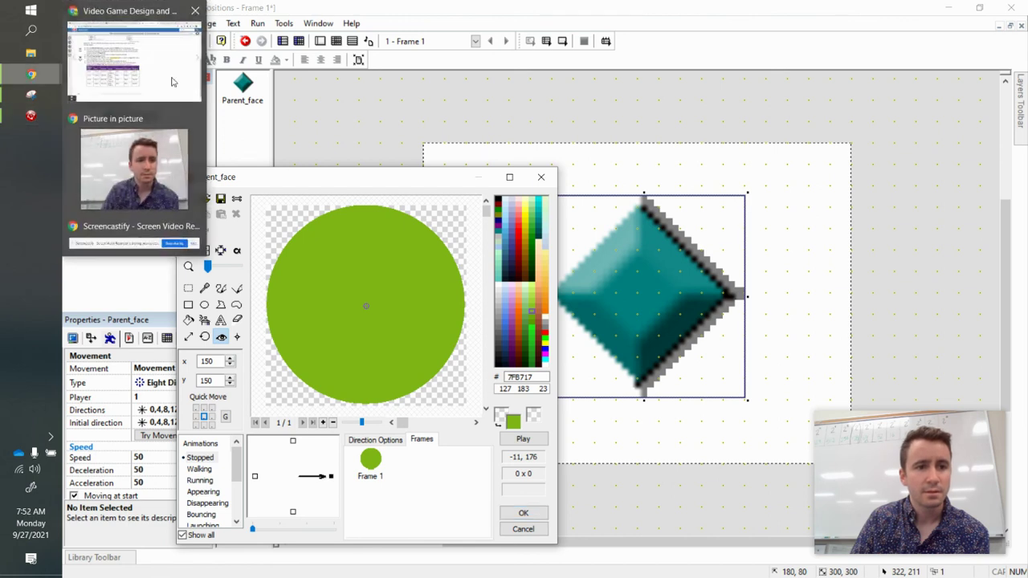
pyautogui.click(136, 48)
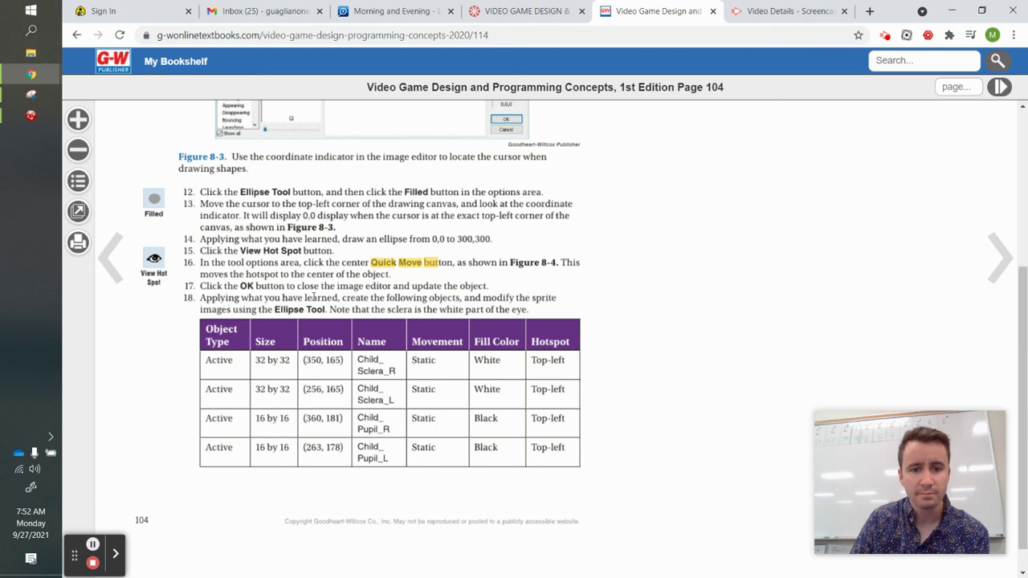
pyautogui.moveTo(276, 309); pyautogui.dragTo(327, 309)
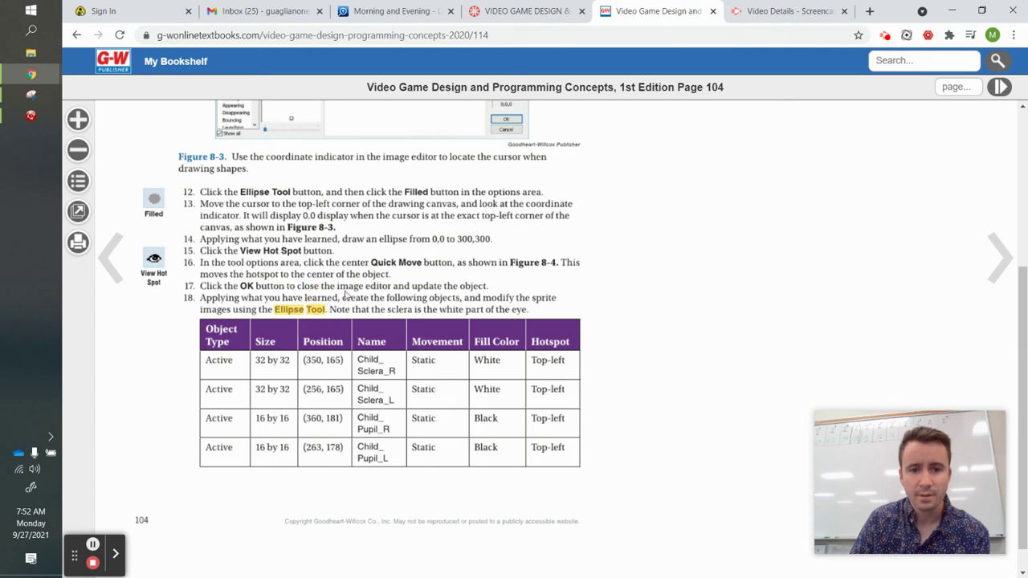
pyautogui.moveTo(344, 297); pyautogui.dragTo(472, 309)
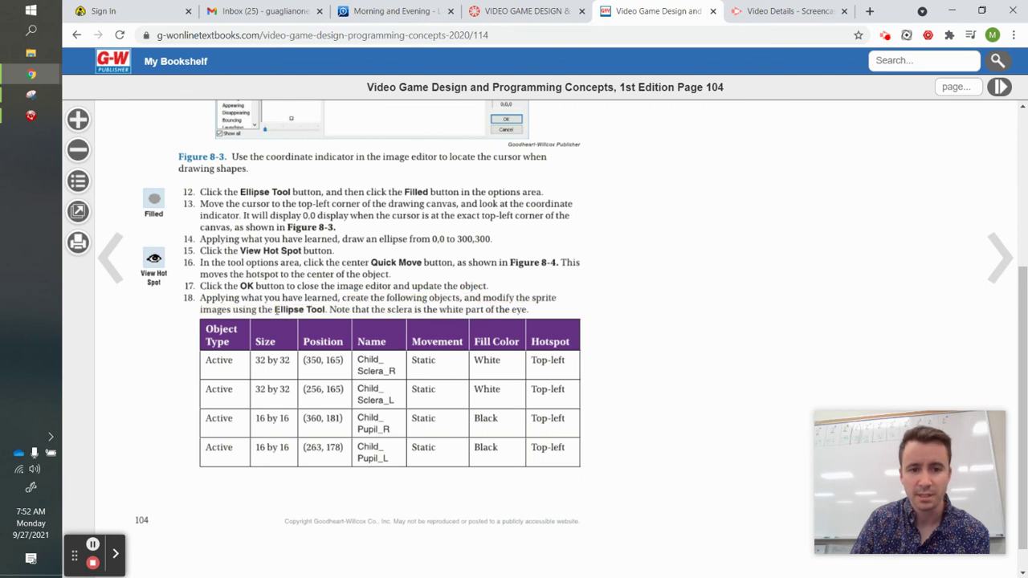
pyautogui.moveTo(275, 310); pyautogui.dragTo(324, 310)
pyautogui.moveTo(387, 310); pyautogui.dragTo(526, 310)
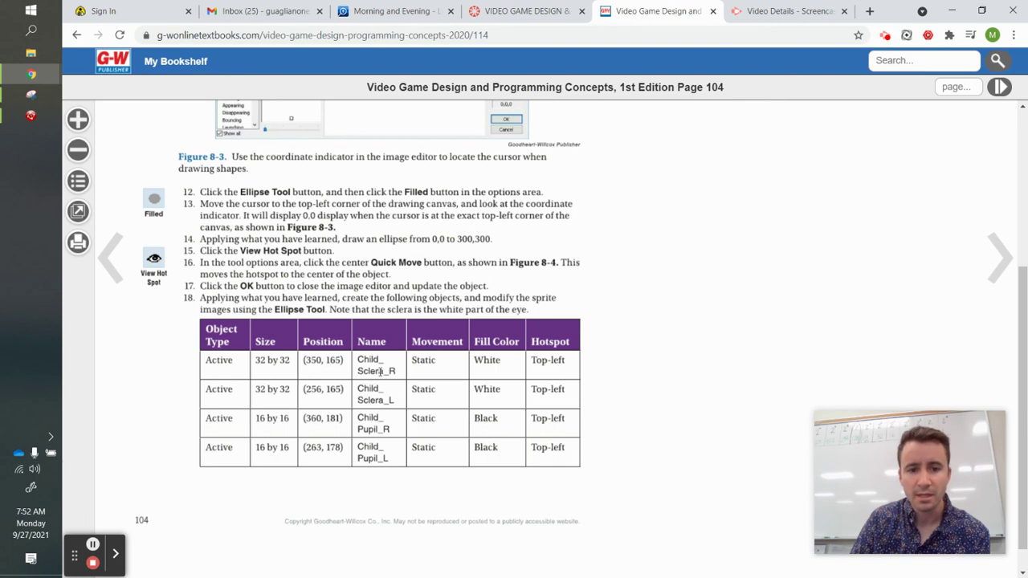
pyautogui.moveTo(360, 362)
pyautogui.mouseDown()
pyautogui.moveTo(396, 375)
pyautogui.moveTo(387, 370)
pyautogui.moveTo(393, 403)
pyautogui.mouseUp()
pyautogui.click(373, 423)
pyautogui.moveTo(357, 456); pyautogui.dragTo(391, 459)
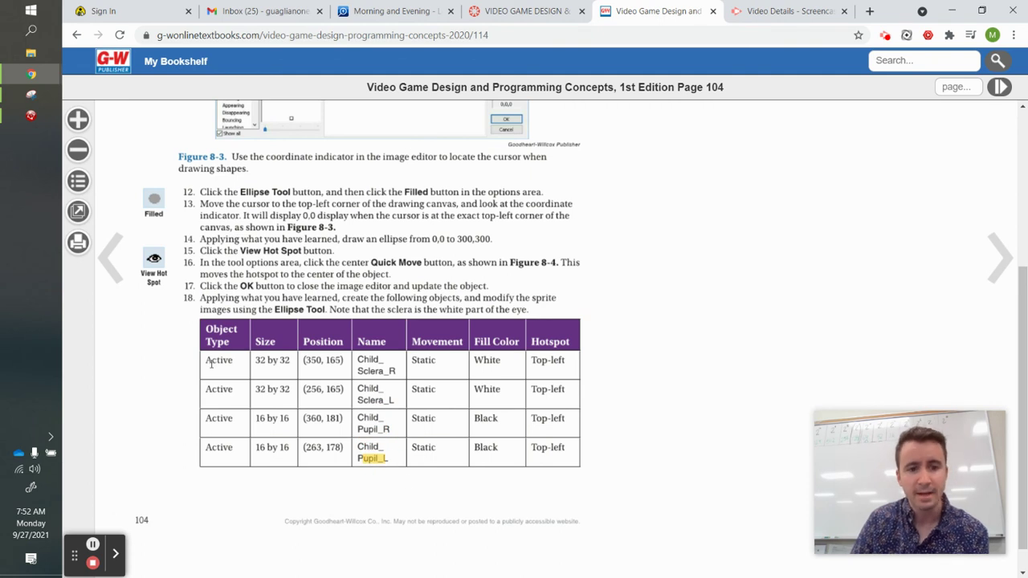
pyautogui.moveTo(212, 359); pyautogui.dragTo(564, 432)
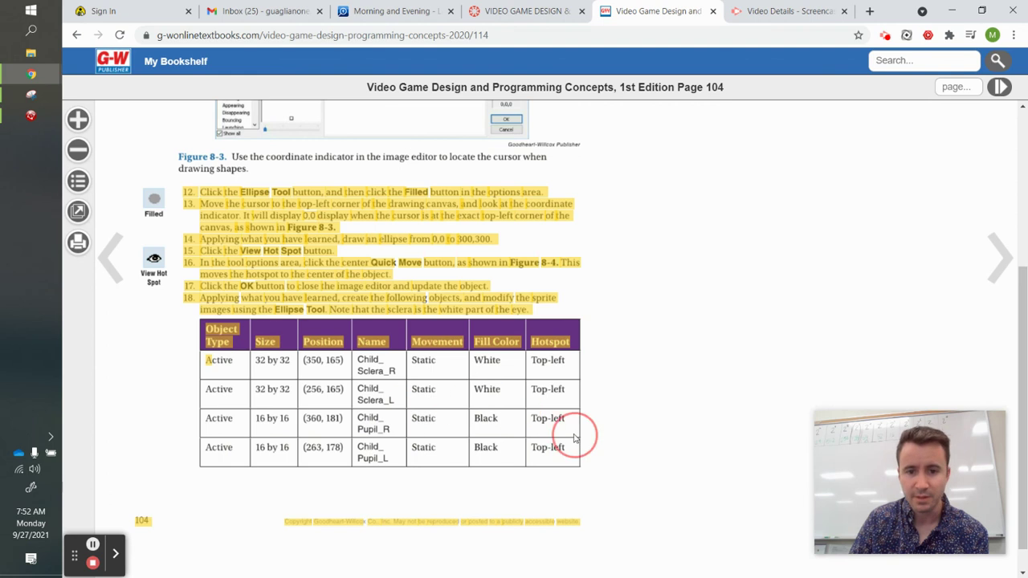
pyautogui.click(312, 249)
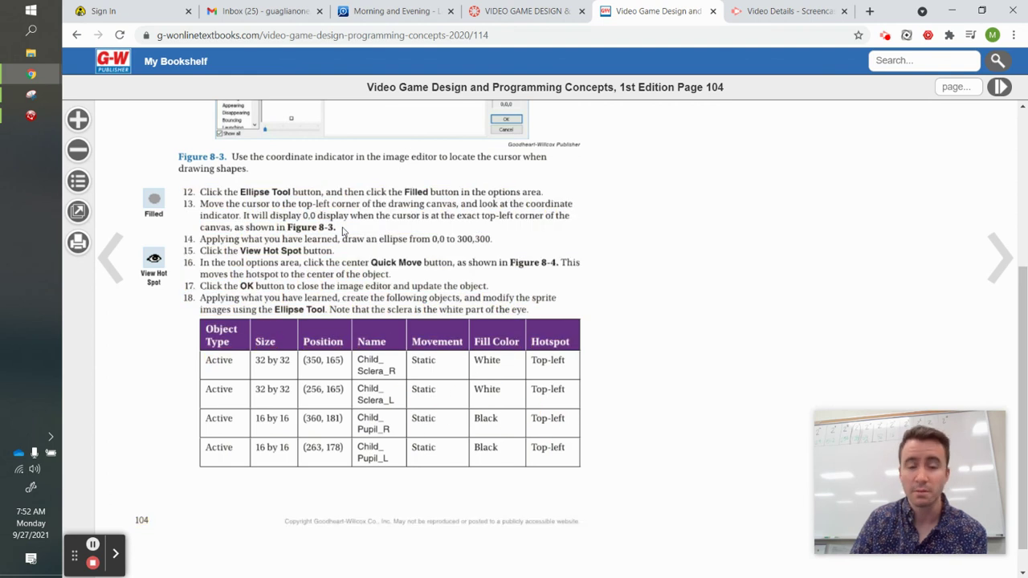
pyautogui.moveTo(207, 361); pyautogui.dragTo(552, 363)
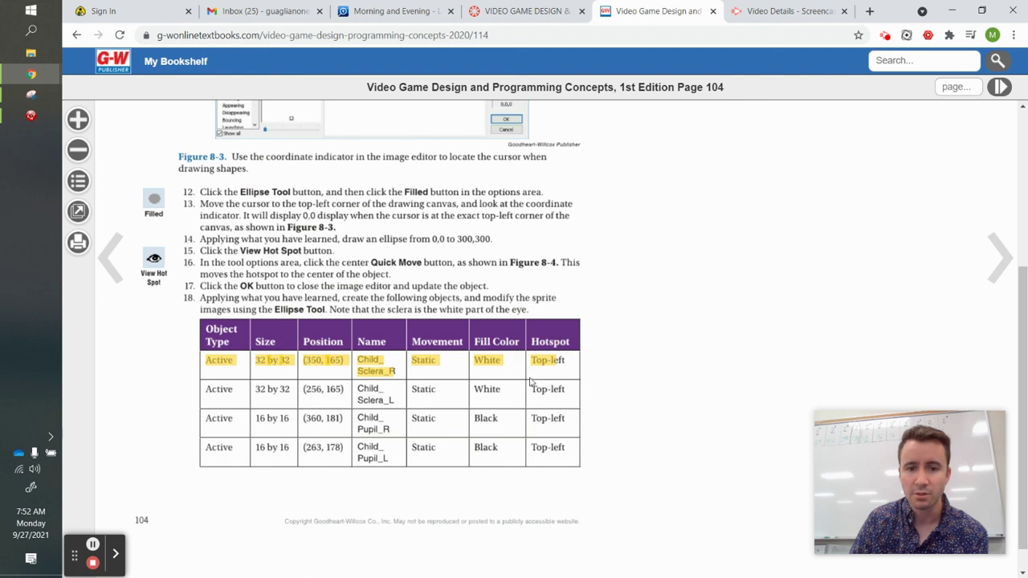
pyautogui.click(353, 361)
pyautogui.moveTo(360, 385); pyautogui.dragTo(388, 394)
pyautogui.click(378, 392)
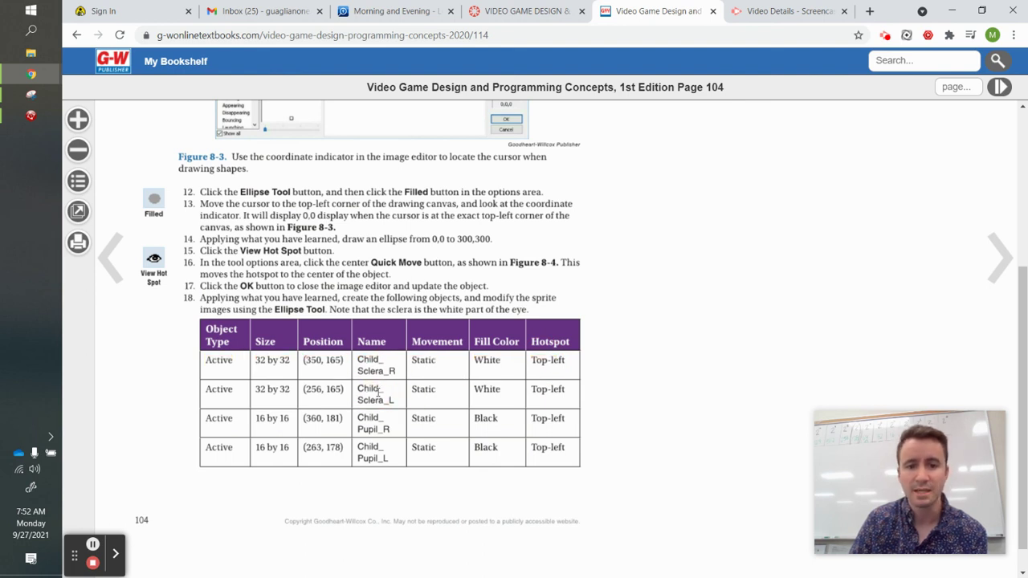